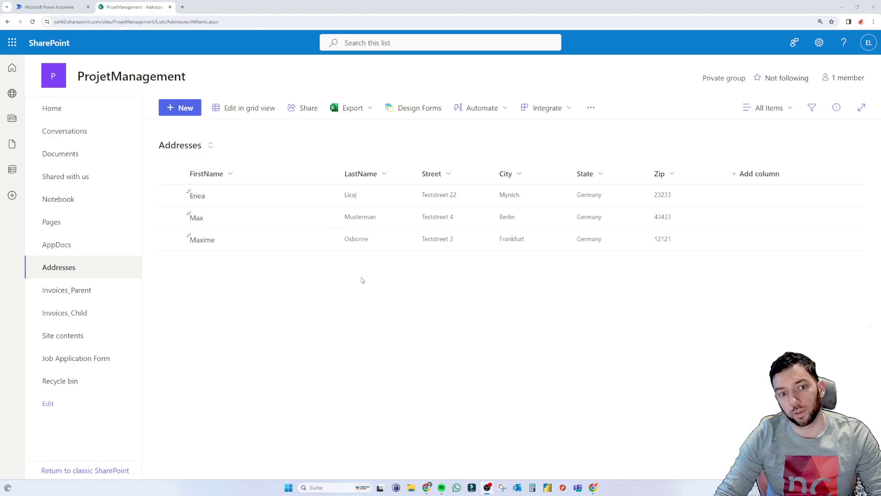
# - Review the version history of the first item in the Addresses list, comparing the City, Zip and Street entries across versions
pyautogui.rightClick(275, 198)
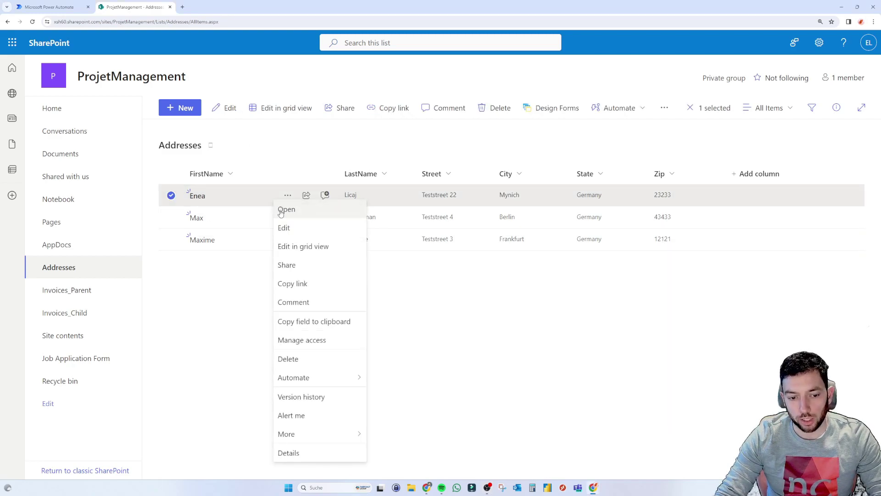
pyautogui.click(318, 396)
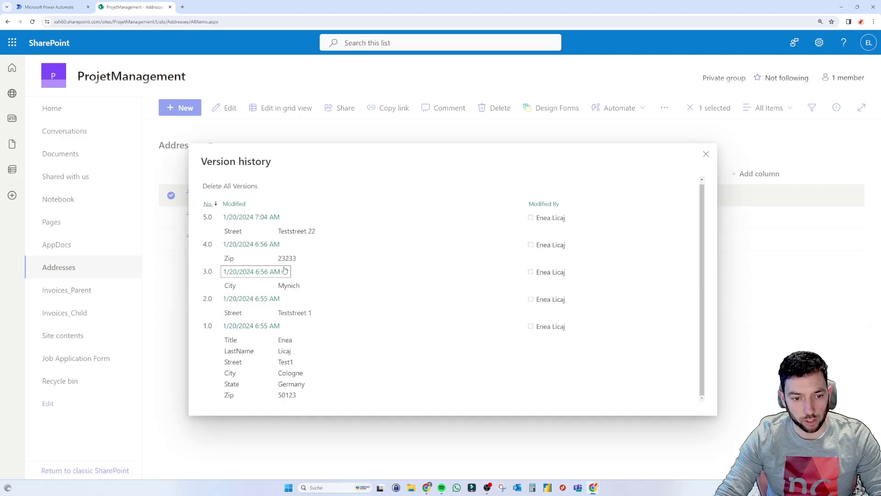
pyautogui.doubleClick(230, 285)
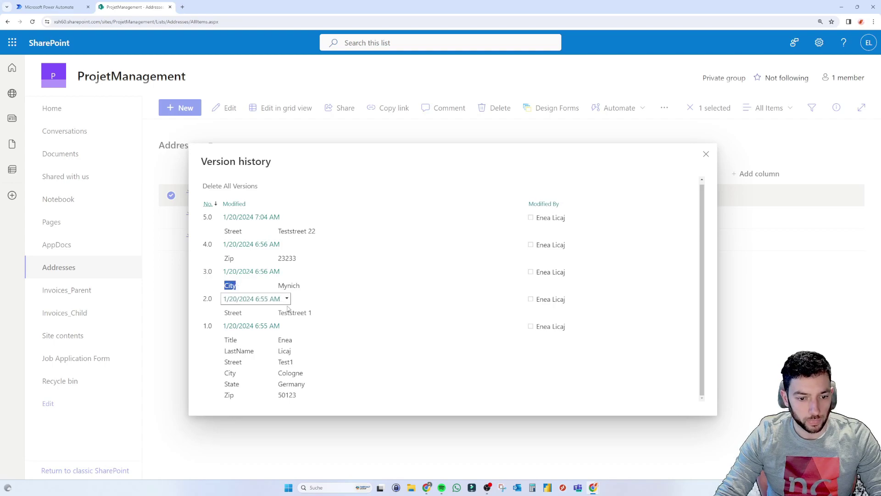
pyautogui.moveTo(282, 373); pyautogui.dragTo(298, 396)
pyautogui.doubleClick(286, 285)
pyautogui.doubleClick(226, 312)
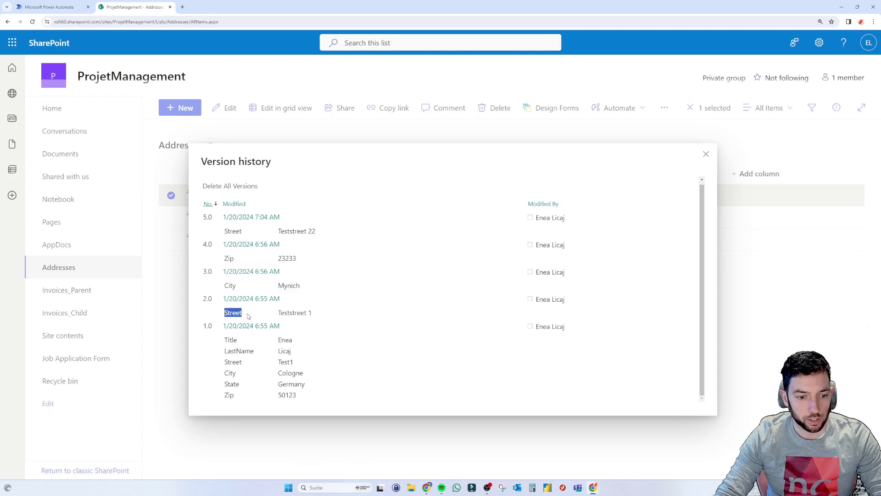
pyautogui.doubleClick(285, 361)
pyautogui.moveTo(276, 312); pyautogui.dragTo(323, 312)
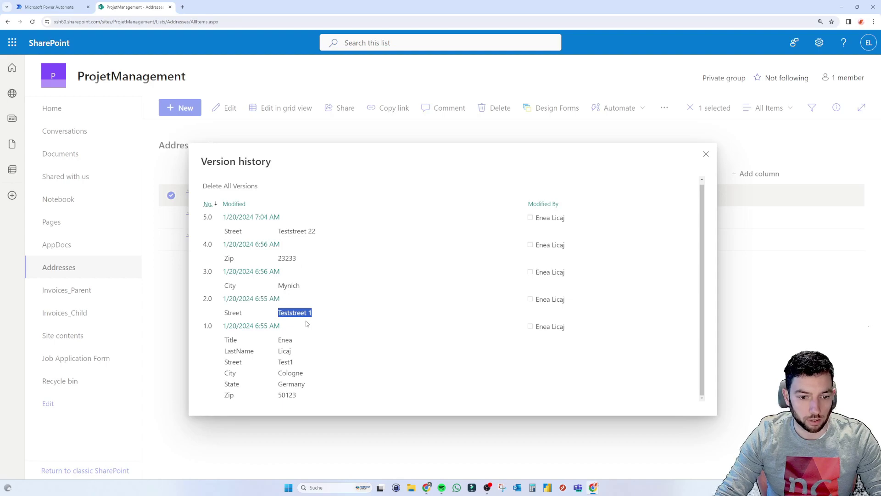
pyautogui.moveTo(281, 232); pyautogui.dragTo(329, 236)
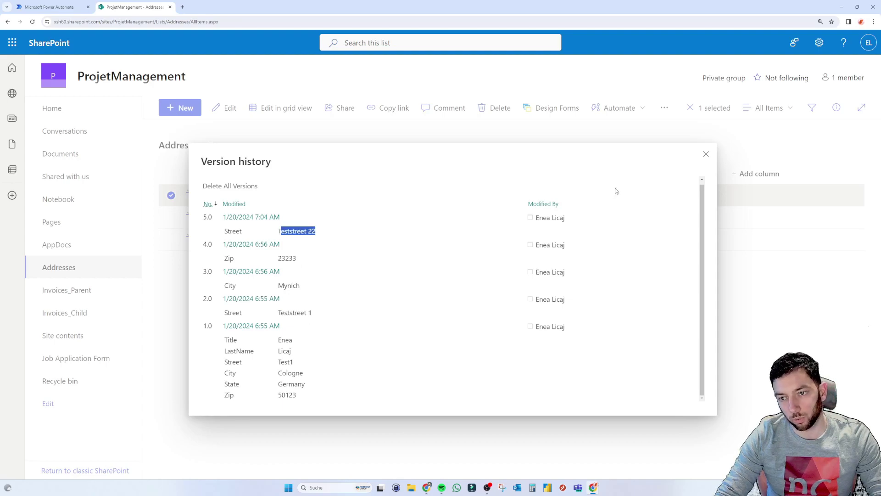
pyautogui.click(704, 154)
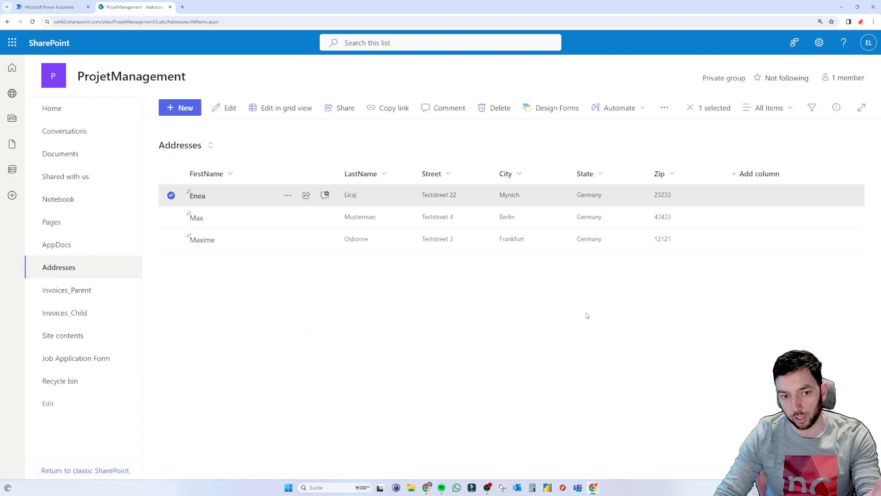
pyautogui.click(233, 221)
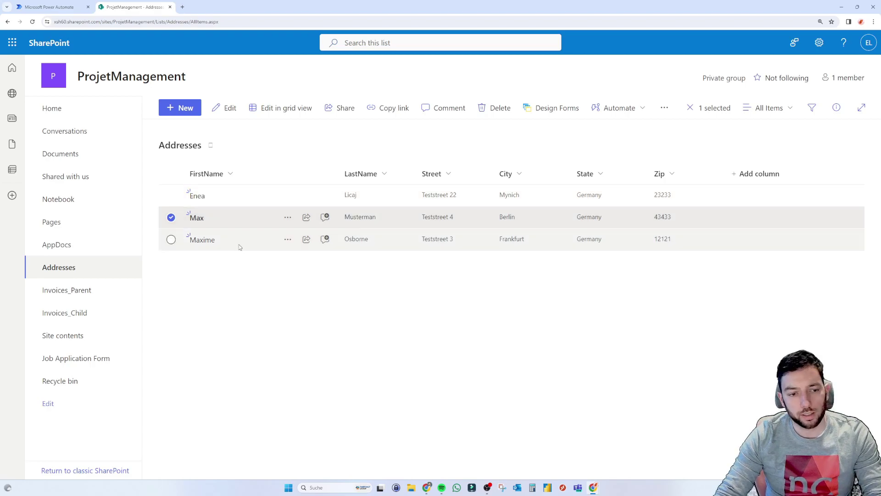
pyautogui.press('Escape')
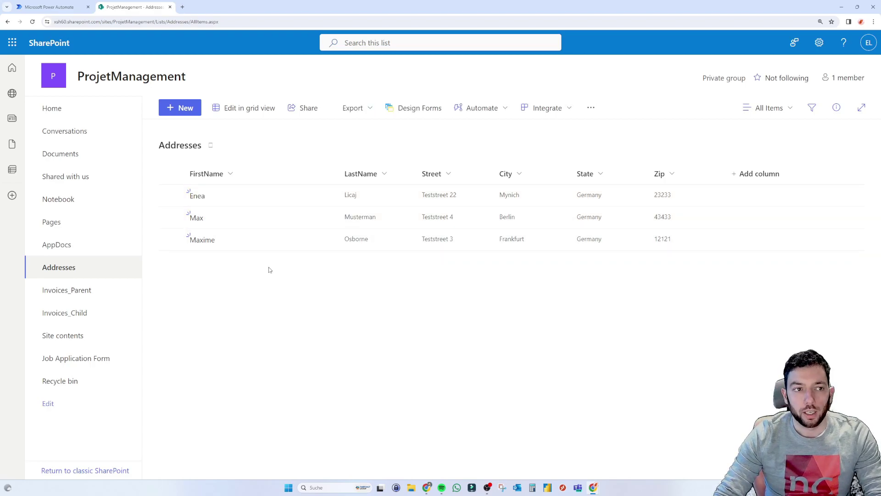
# - Switch to Power Automate and inspect the site and list settings of the "When an item is created or modified" trigger
pyautogui.click(65, 6)
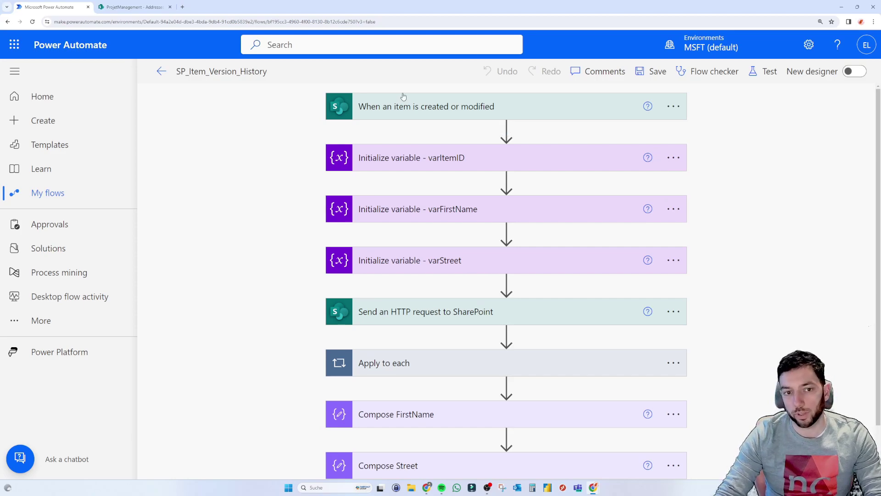
pyautogui.click(415, 110)
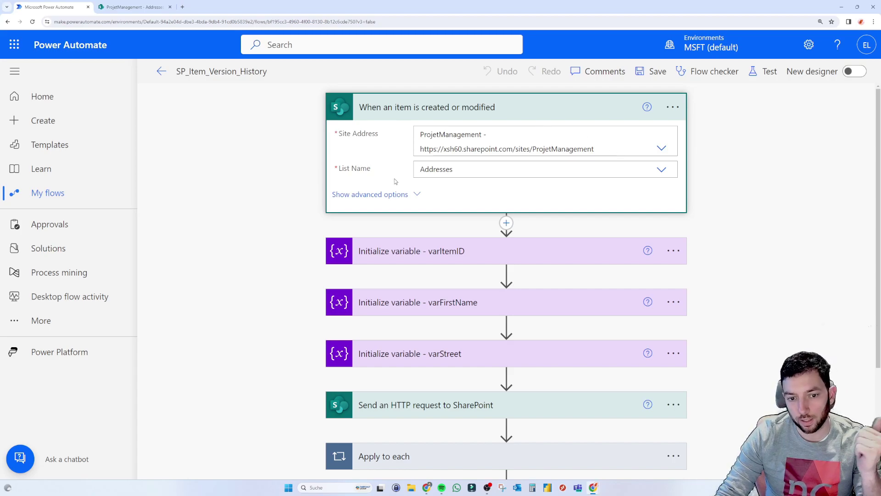
pyautogui.scroll(-2, 406, 192)
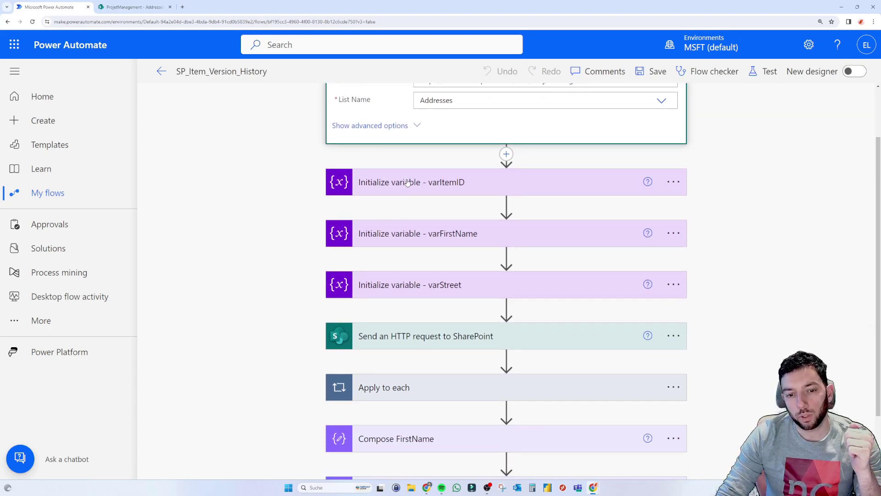
pyautogui.scroll(2, 407, 183)
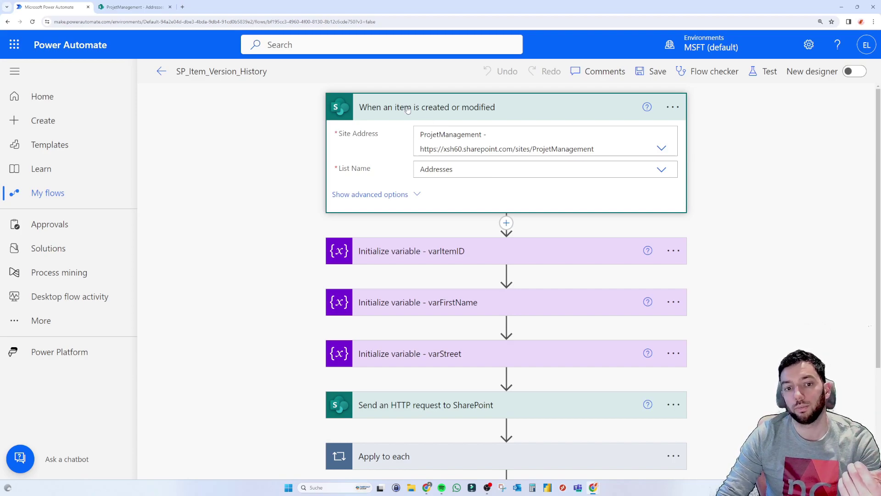
# - Inspect the varItemID variable's name, type and value expression in the classic designer
pyautogui.click(454, 254)
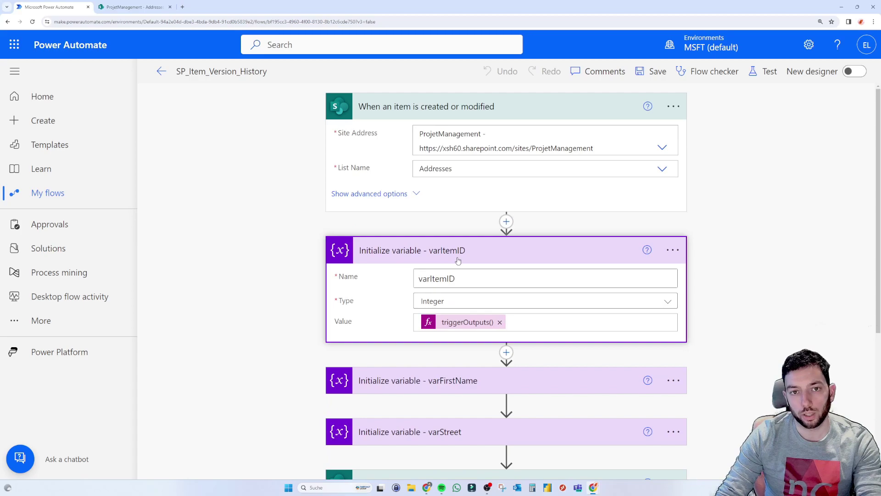
pyautogui.scroll(-1, 458, 260)
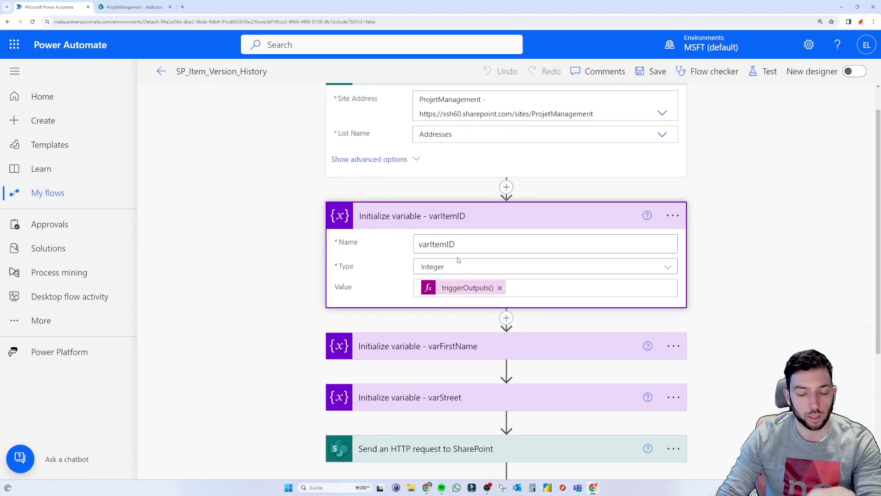
pyautogui.click(460, 289)
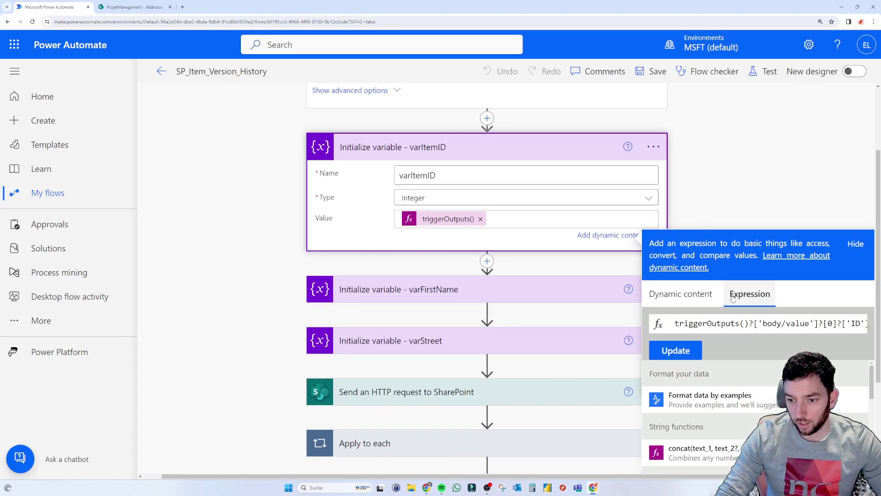
pyautogui.click(779, 126)
# - Switch the flow to the new designer and open the value expression of the varItemID variable
pyautogui.click(854, 71)
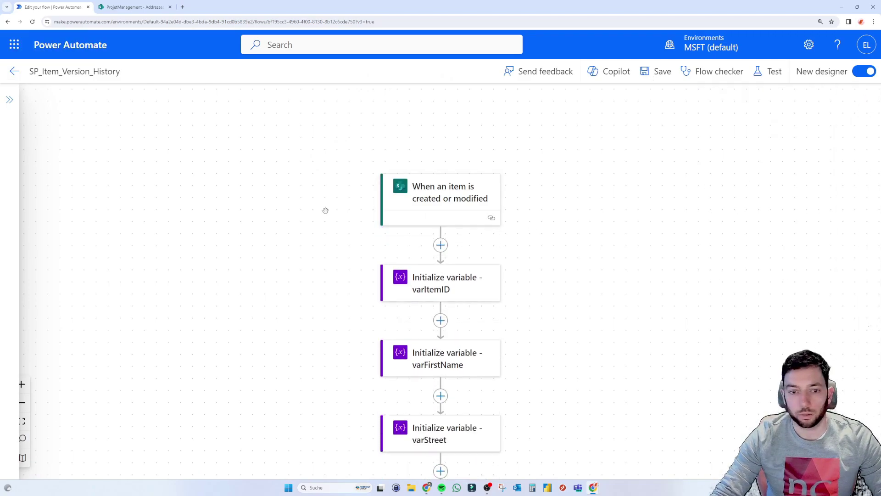
pyautogui.scroll(-2, 315, 187)
pyautogui.keyDown('ctrl'); pyautogui.scroll(2, 317, 189); pyautogui.keyUp('ctrl')
pyautogui.click(408, 223)
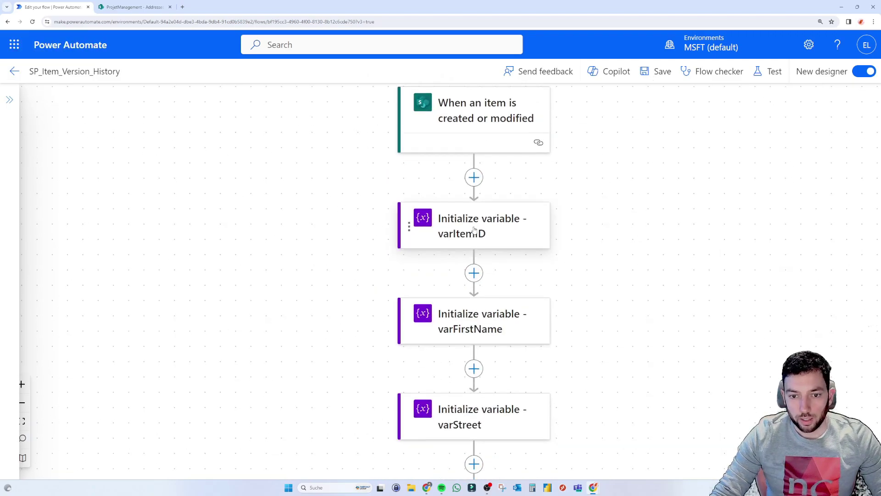
pyautogui.click(60, 256)
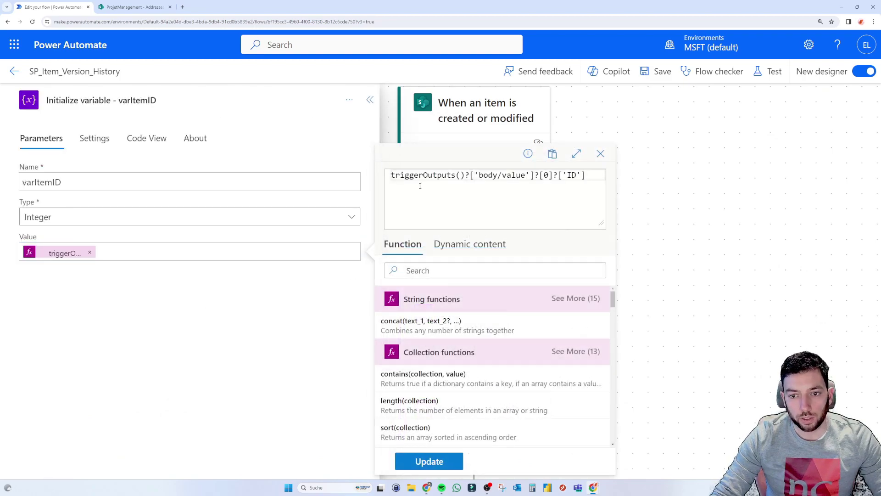
# - Examine the triggerOutputs, body/value, index 0 and ID parts of the varItemID expression and close the expression editor
pyautogui.moveTo(395, 175); pyautogui.dragTo(455, 175)
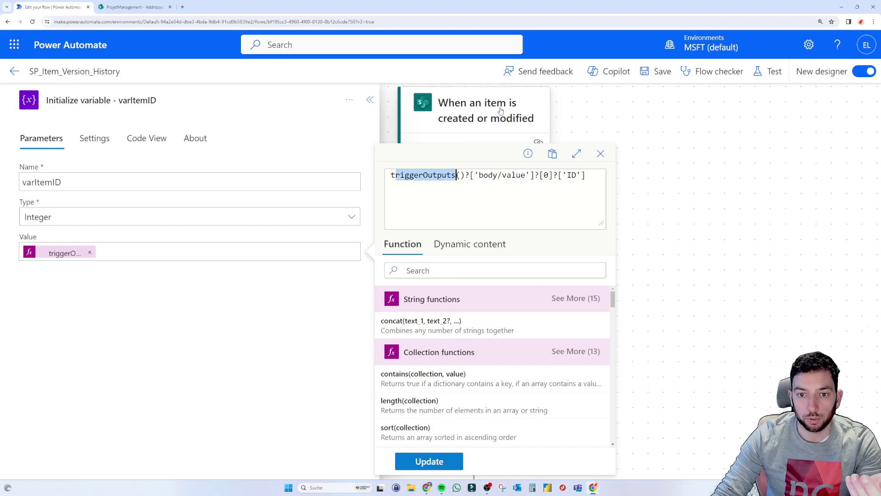
pyautogui.click(478, 175)
pyautogui.moveTo(478, 175); pyautogui.dragTo(528, 176)
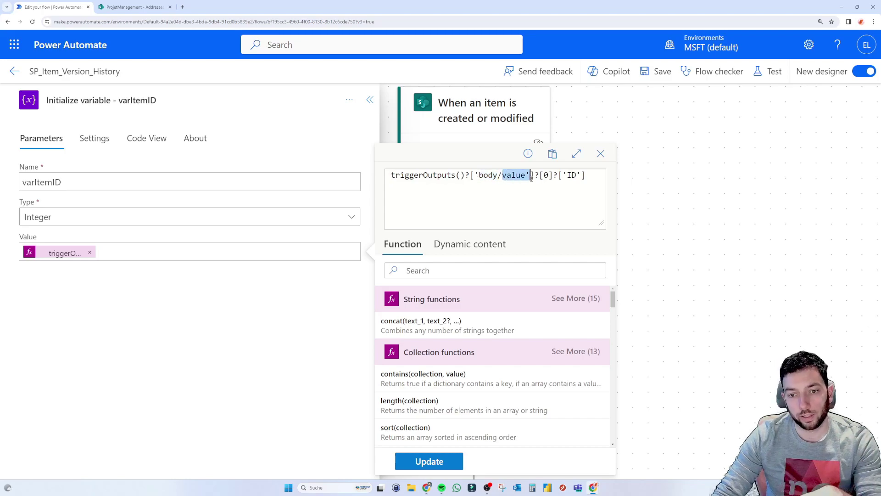
pyautogui.doubleClick(546, 174)
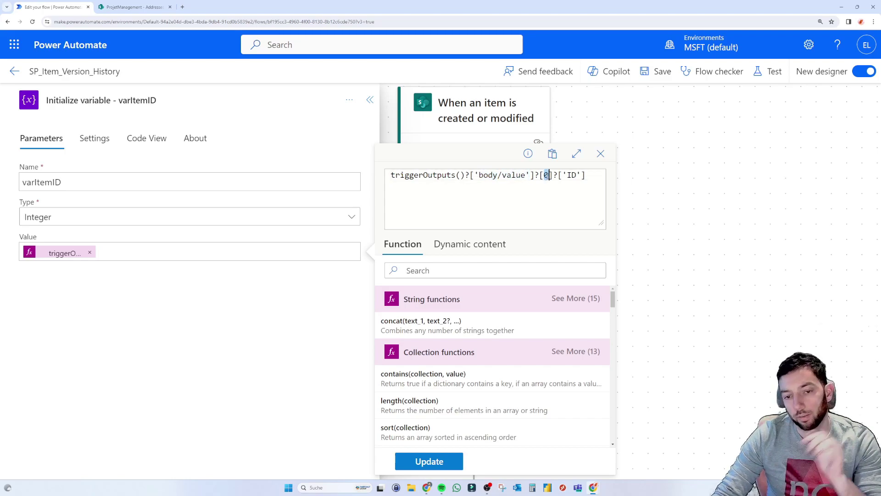
pyautogui.click(557, 188)
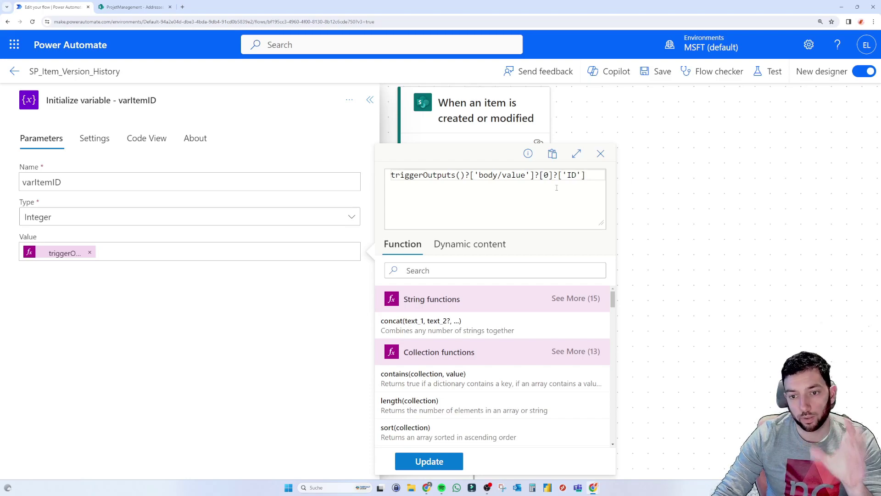
pyautogui.moveTo(567, 175); pyautogui.dragTo(576, 177)
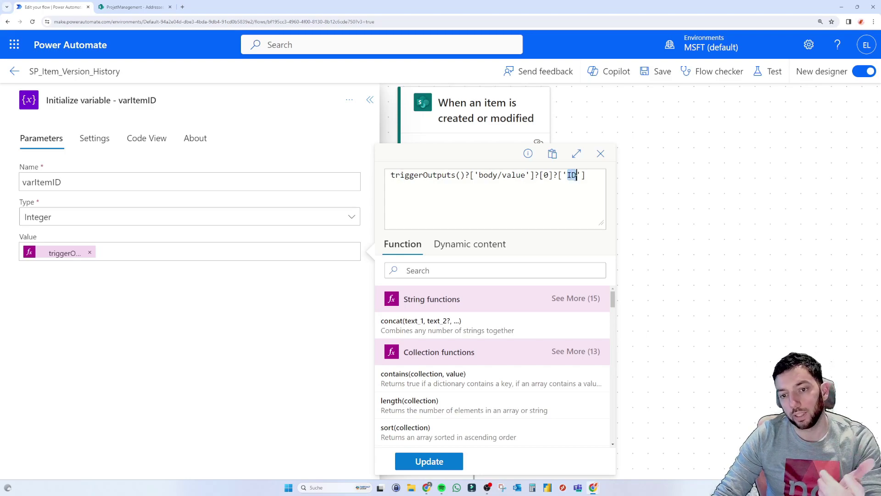
pyautogui.click(622, 123)
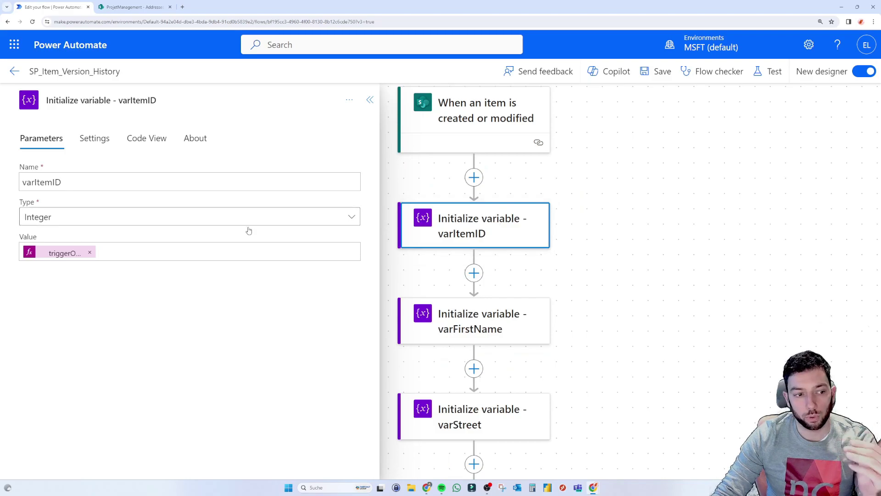
# - Inspect the varFirstName initialization and check it against the columns of the Addresses list in SharePoint, returning to the flow in Power Automate
pyautogui.scroll(-1, 542, 214)
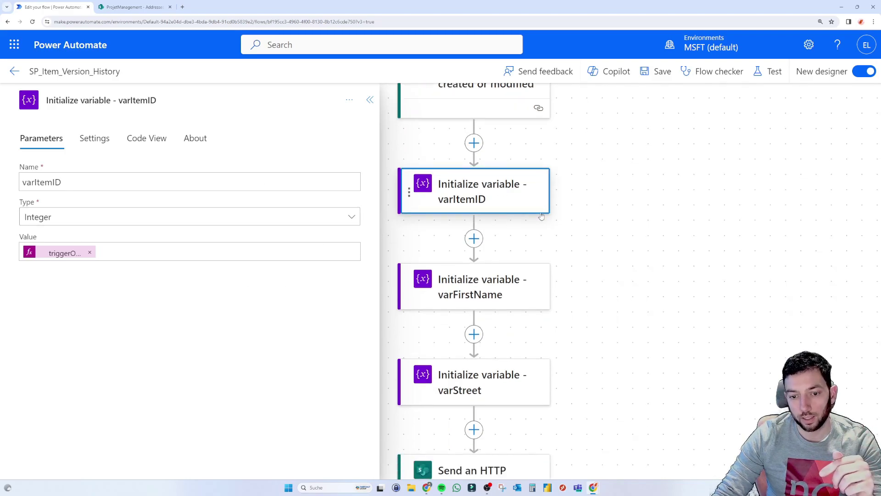
pyautogui.scroll(-1, 505, 276)
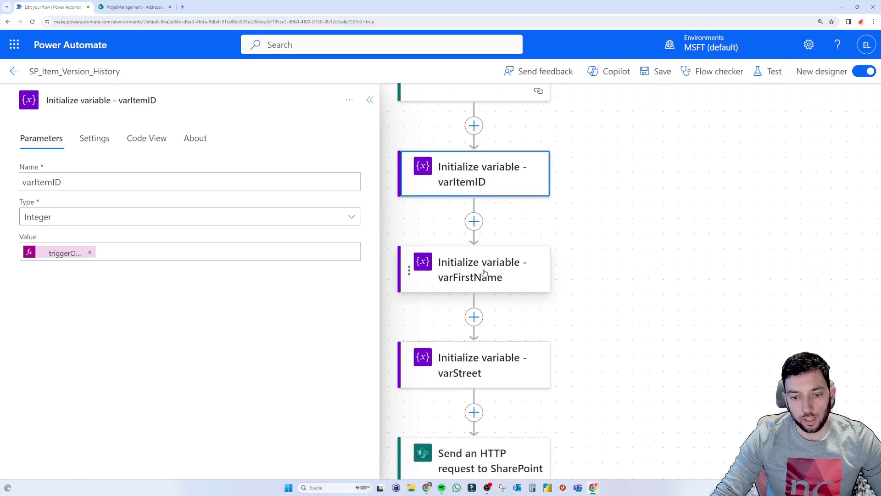
pyautogui.scroll(-1, 484, 268)
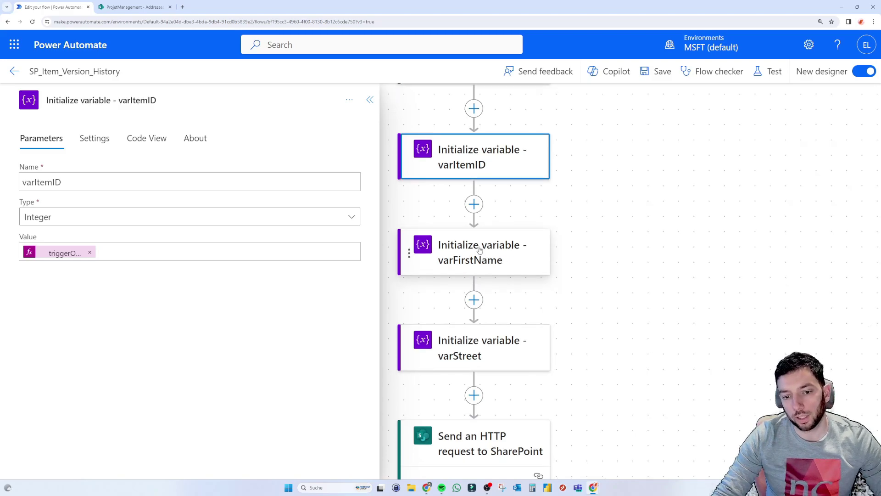
pyautogui.click(479, 250)
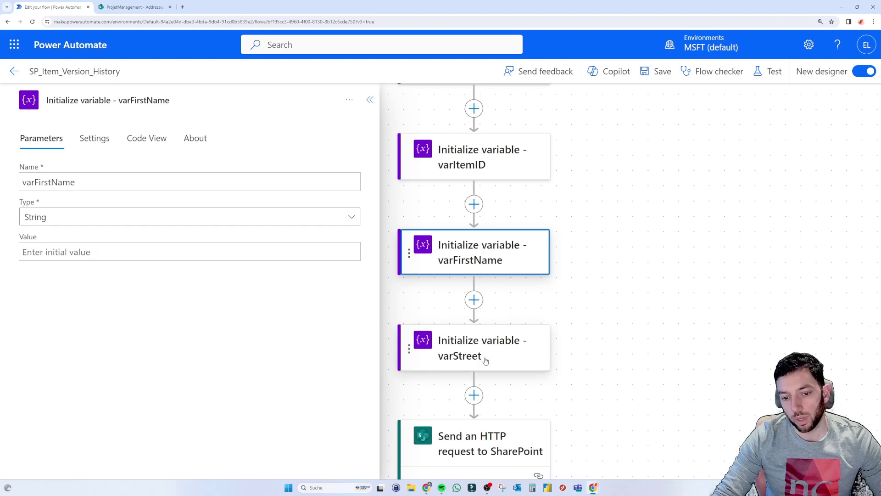
pyautogui.click(136, 6)
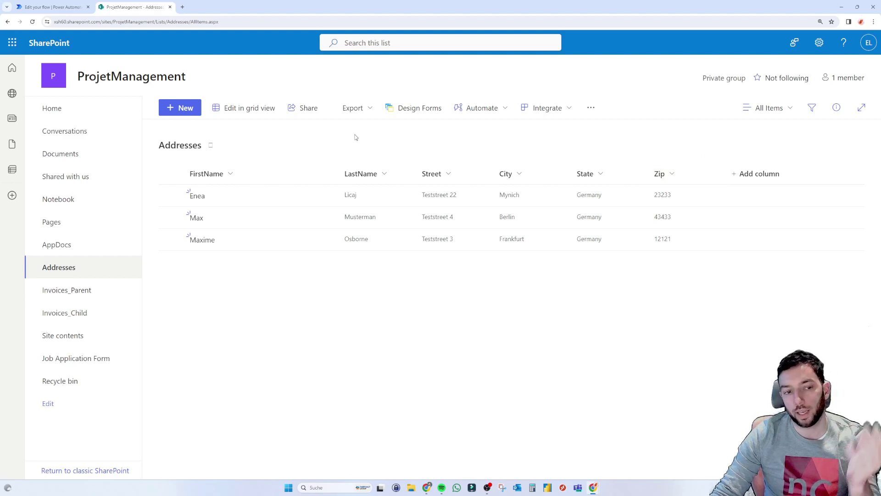
pyautogui.click(51, 7)
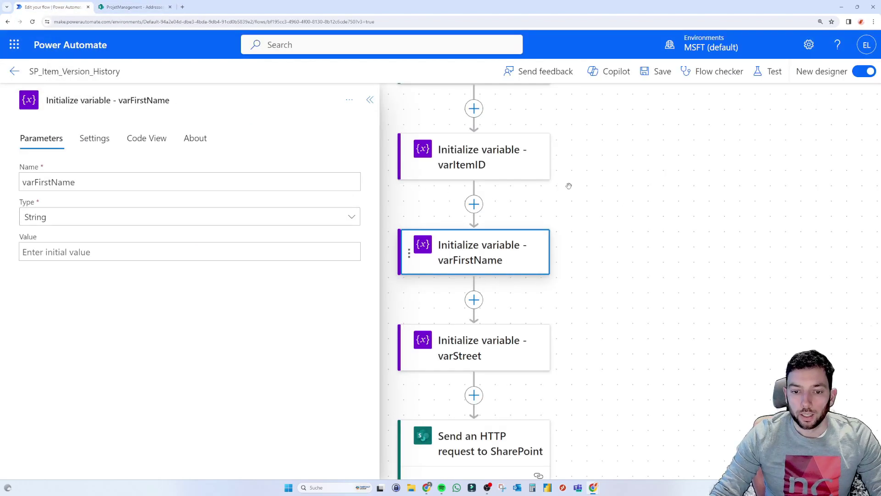
# - Compare the name, type and initial value settings of the varStreet and varFirstName variables
pyautogui.scroll(-1, 569, 186)
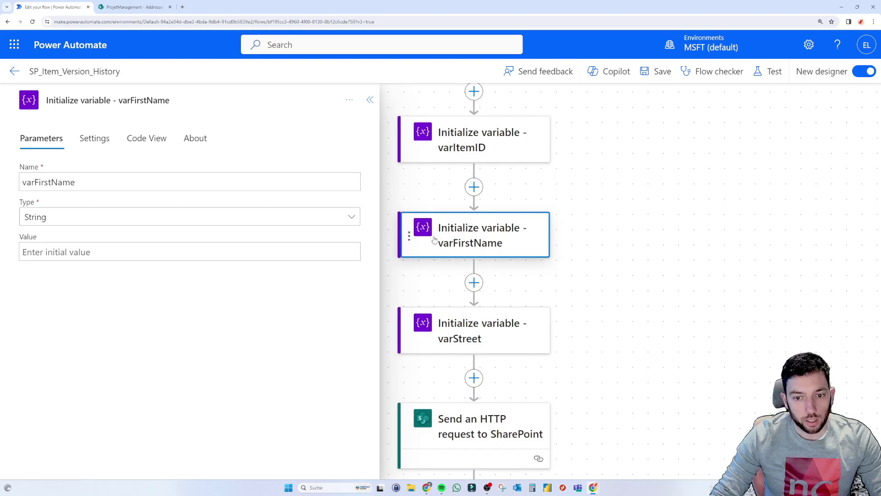
pyautogui.scroll(-1, 448, 241)
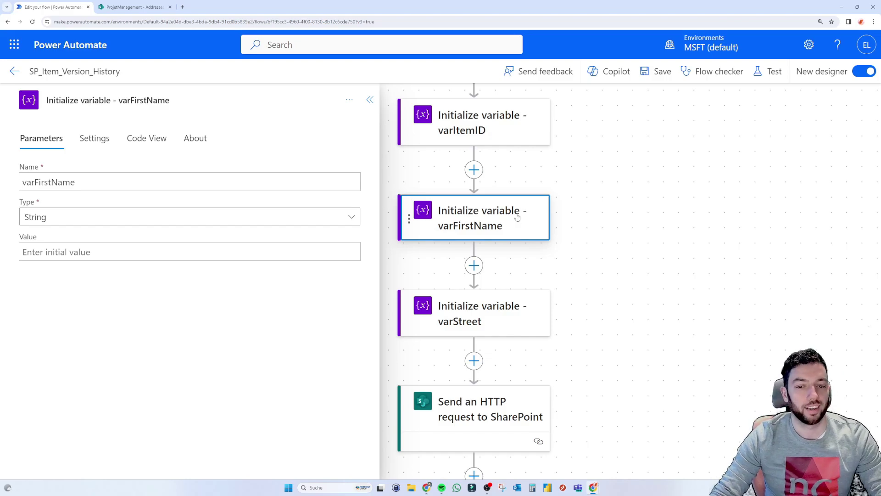
pyautogui.click(490, 321)
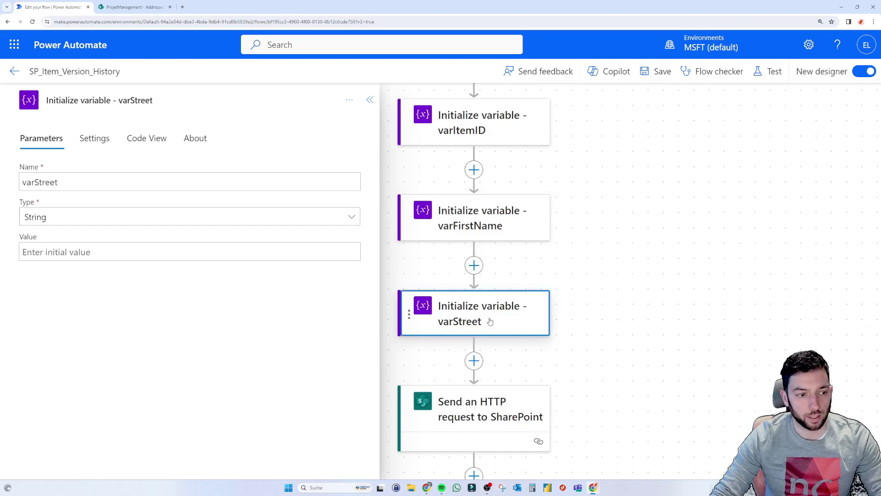
pyautogui.click(477, 223)
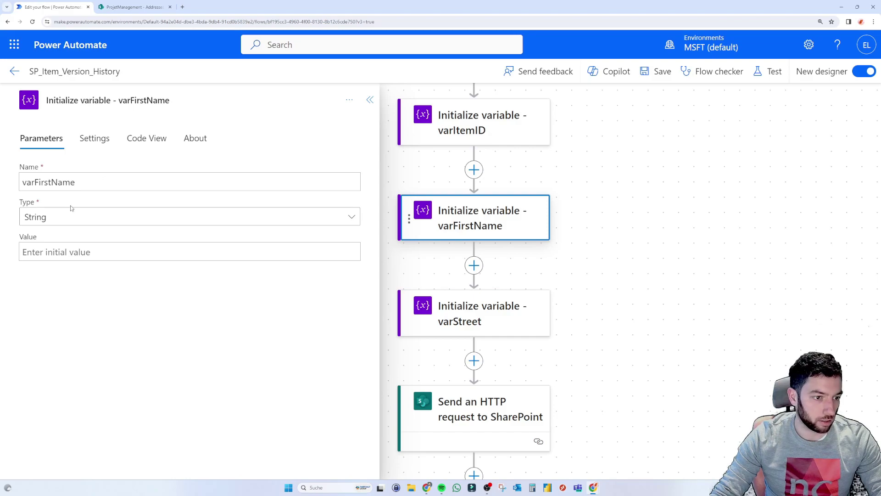
# - Recheck that the varStreet variable is set up with the same type and initial value as varFirstName
pyautogui.click(454, 320)
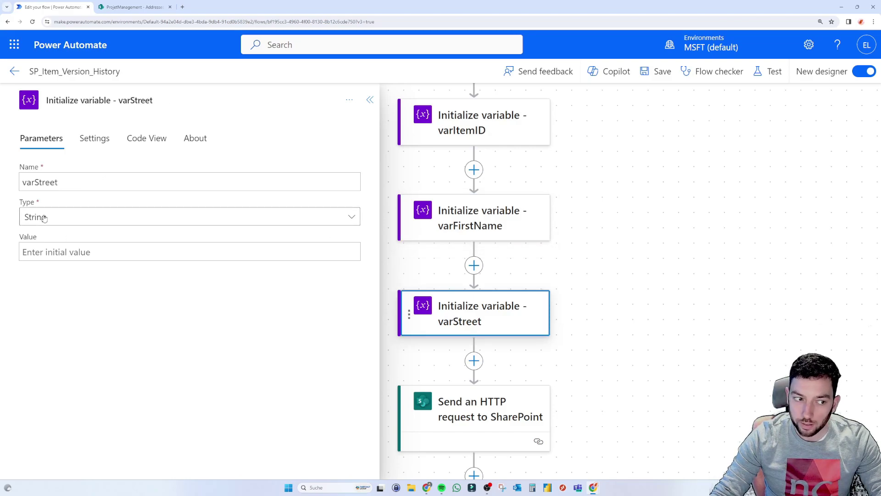
pyautogui.click(463, 206)
pyautogui.click(468, 321)
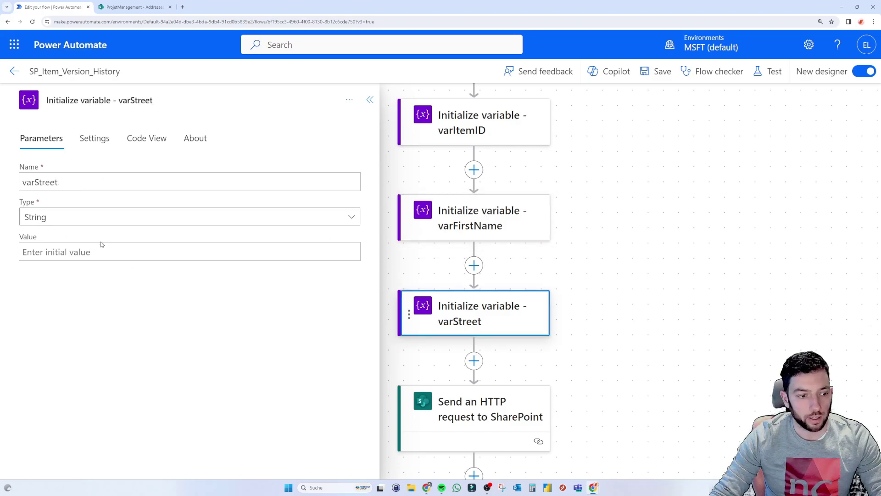
pyautogui.click(502, 222)
# - Open the Send an HTTP request to SharePoint action and examine its method and the getByTitle and Addresses parts of its Uri
pyautogui.scroll(-2, 640, 209)
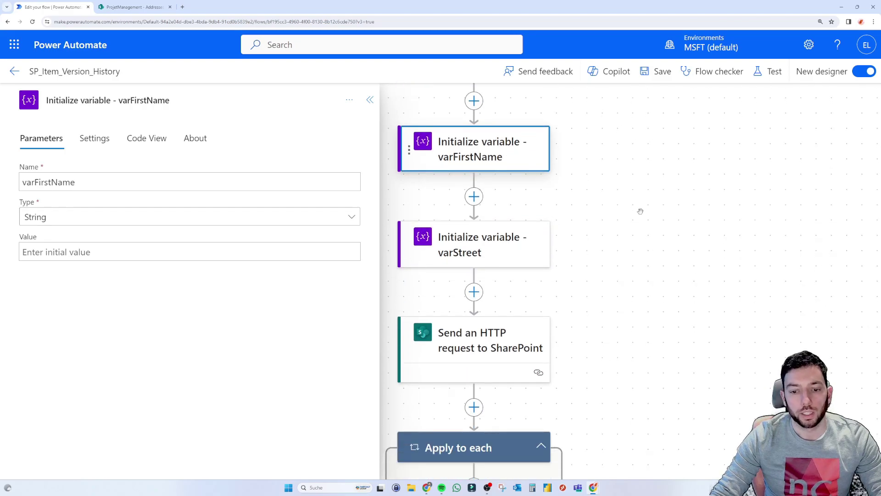
pyautogui.scroll(-3, 640, 211)
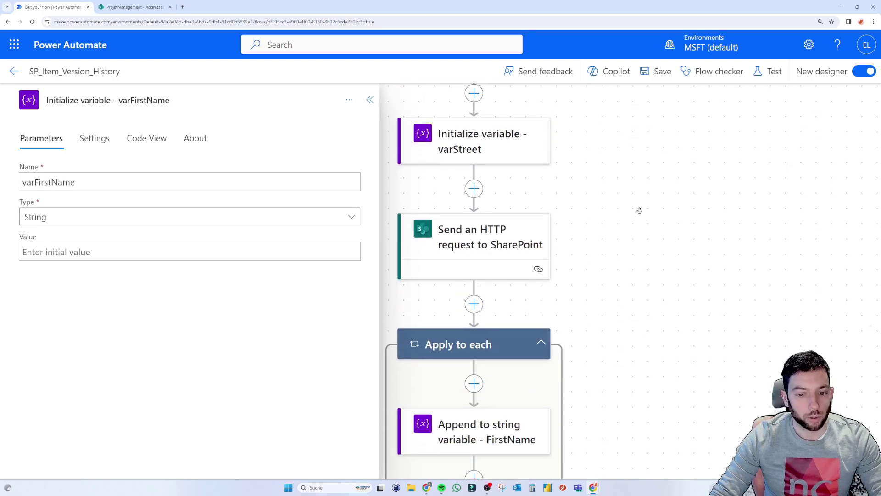
pyautogui.click(451, 235)
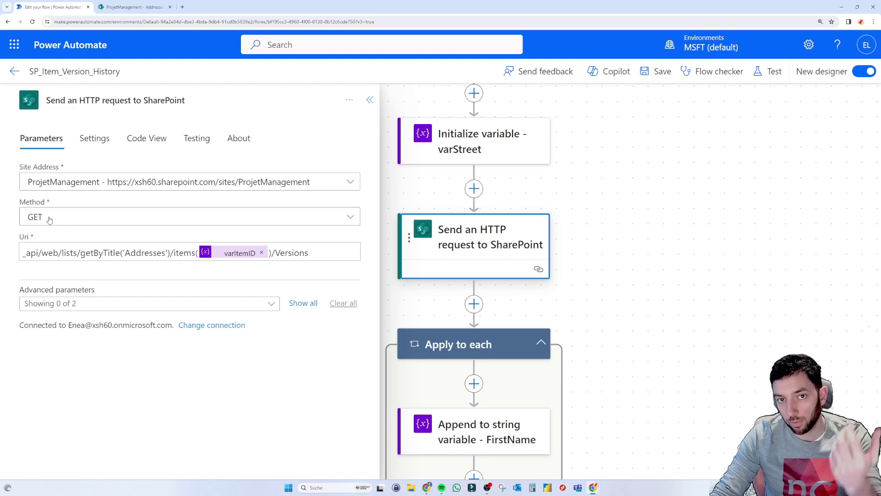
pyautogui.hotkey('ctrl', '+')
pyautogui.scroll(-1, 98, 254)
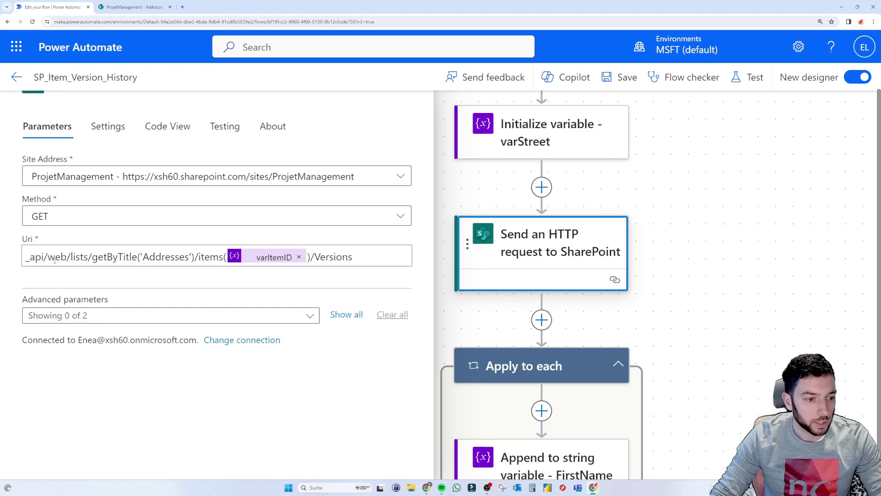
pyautogui.click(28, 260)
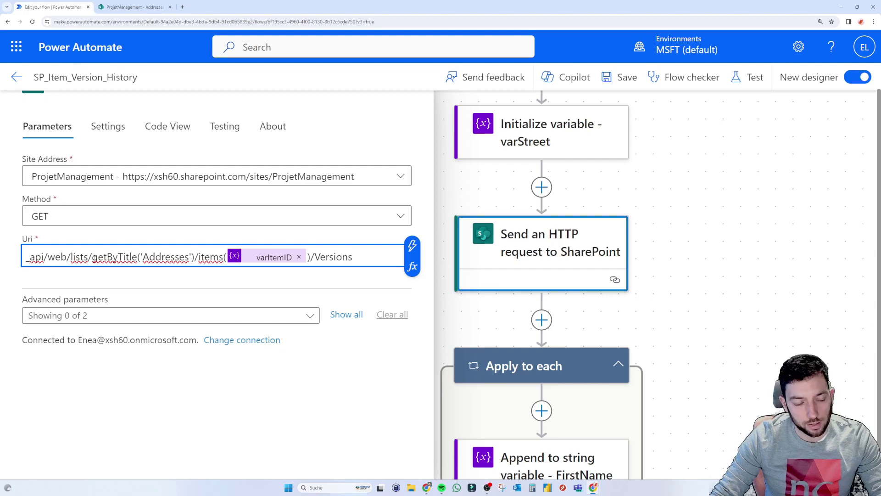
pyautogui.moveTo(92, 256); pyautogui.dragTo(137, 257)
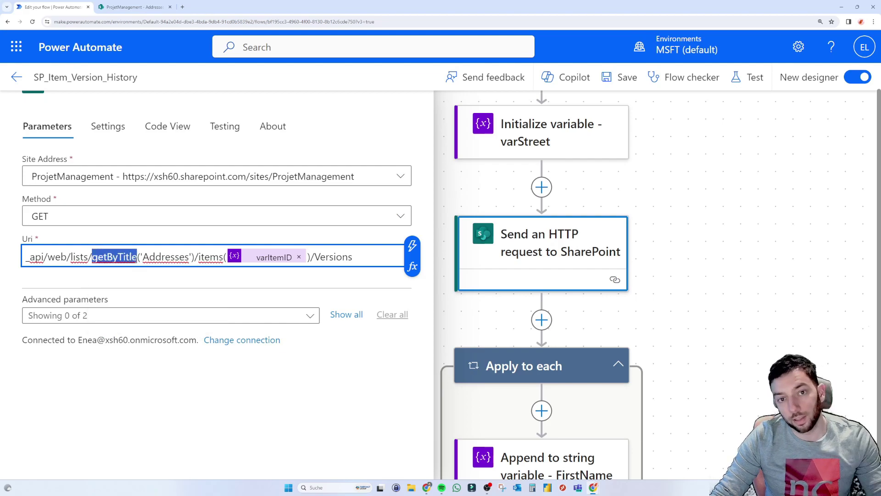
pyautogui.doubleClick(166, 257)
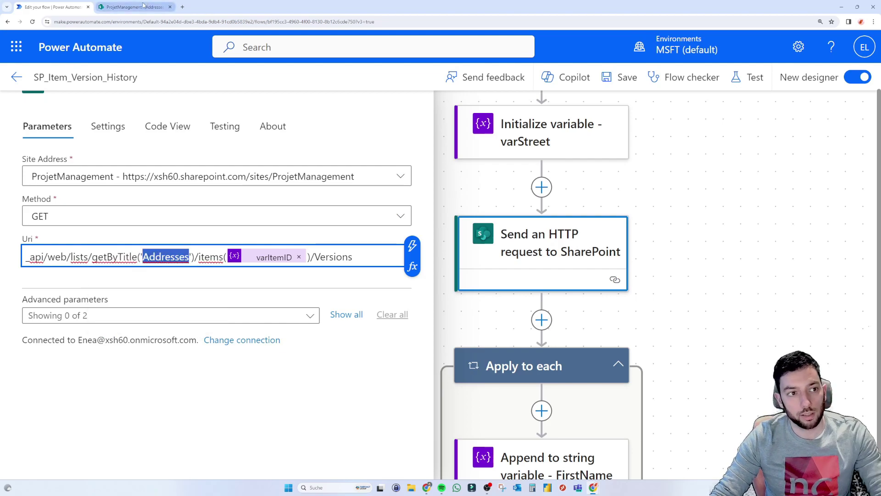
# - Switch to the SharePoint Addresses list and rename it to Addressess
pyautogui.click(137, 7)
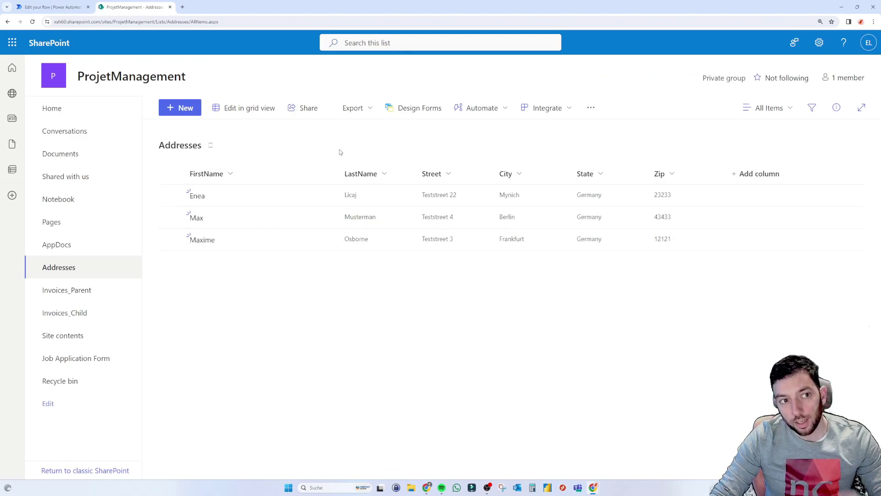
pyautogui.click(197, 146)
pyautogui.click(425, 260)
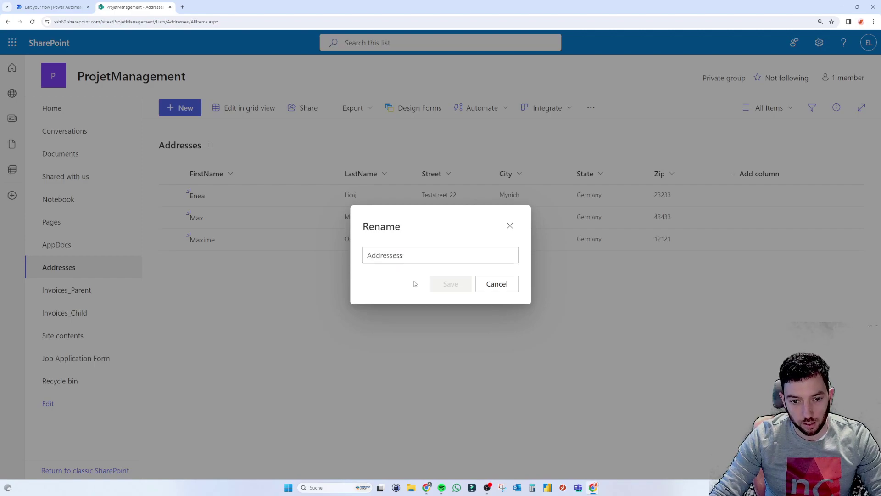
pyautogui.click(438, 278)
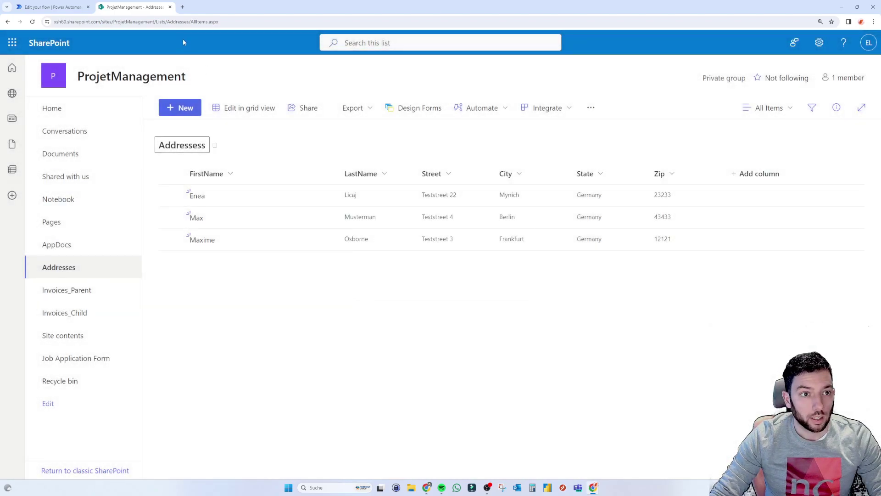
# - Reload the renamed list's page and compare its displayed title with the list name in the page URL
pyautogui.click(137, 21)
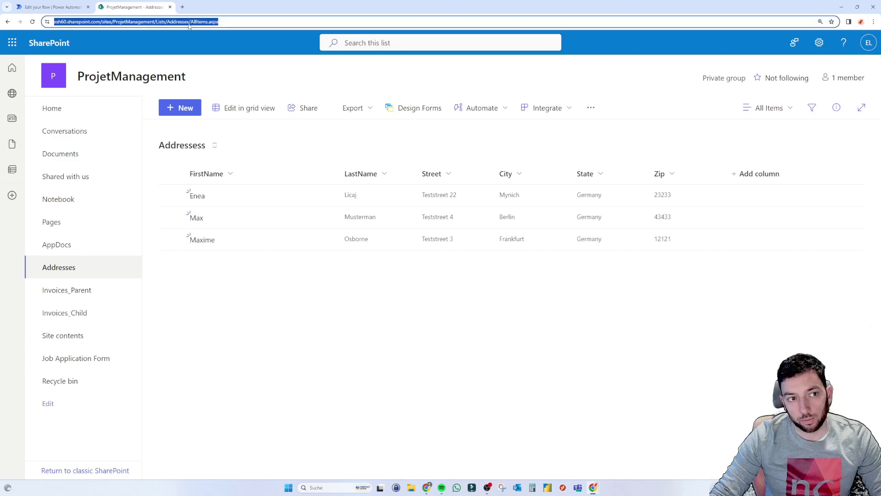
pyautogui.click(32, 22)
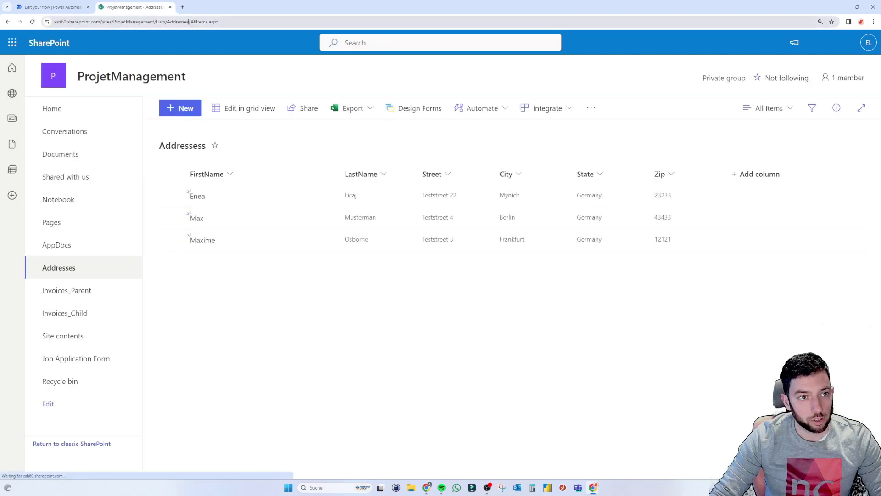
pyautogui.click(192, 22)
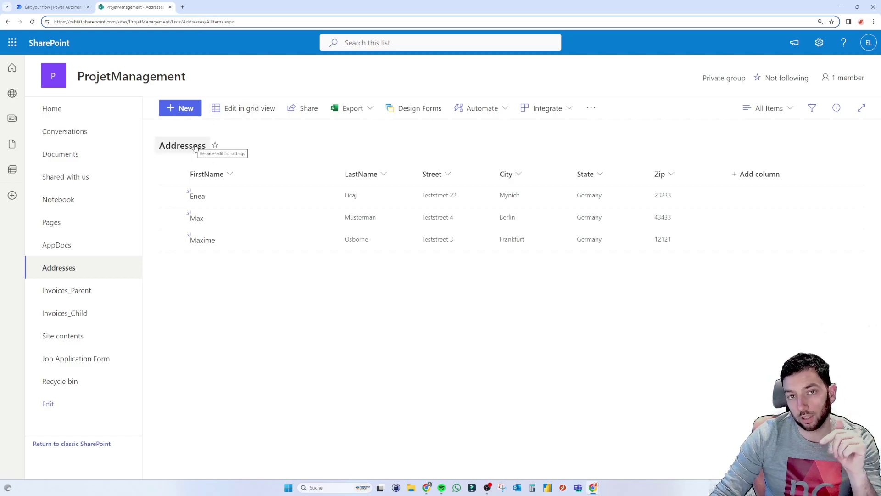
pyautogui.doubleClick(195, 22)
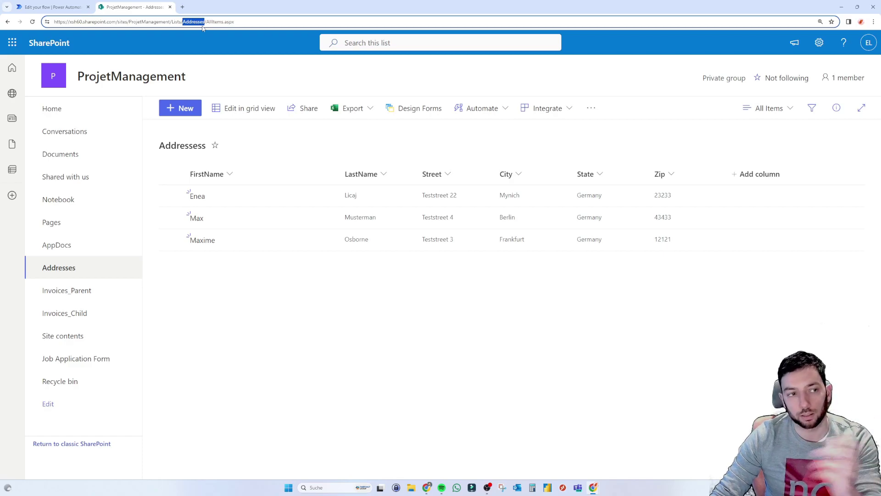
# - Return to the flow in Power Automate and examine the items, varItemID and Versions parts of the HTTP request's Uri
pyautogui.click(55, 9)
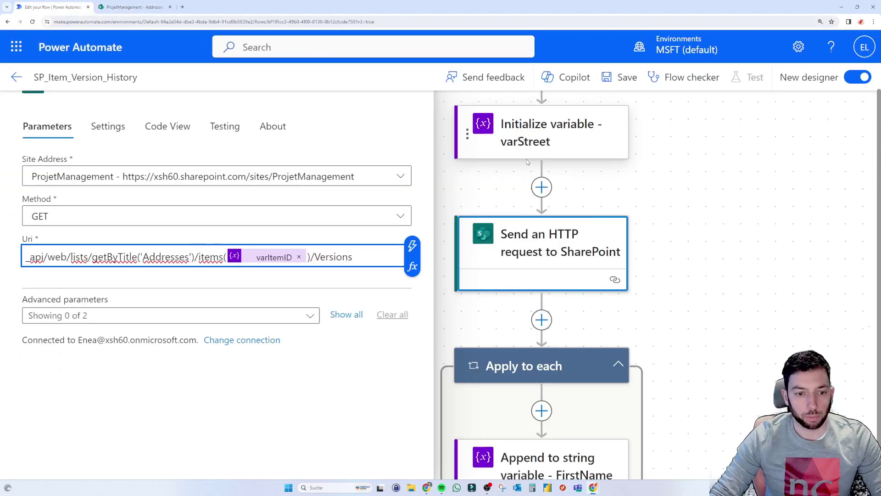
pyautogui.doubleClick(210, 257)
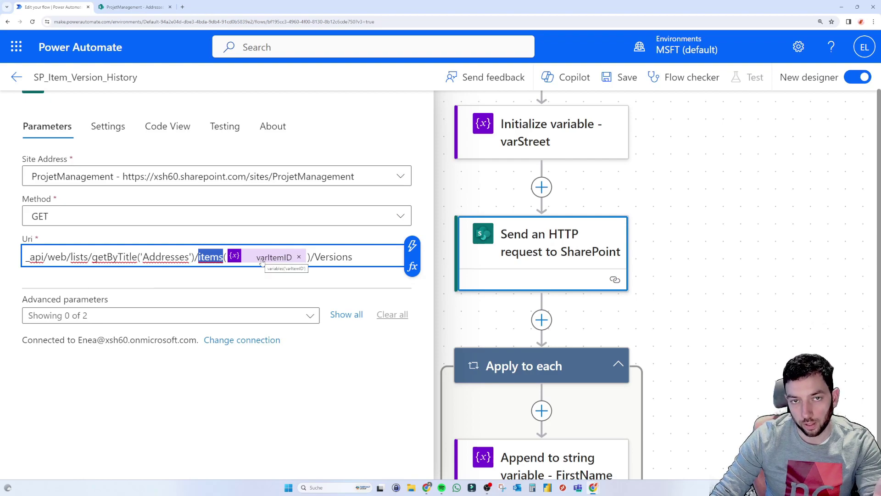
pyautogui.click(356, 258)
pyautogui.moveTo(356, 257); pyautogui.dragTo(314, 257)
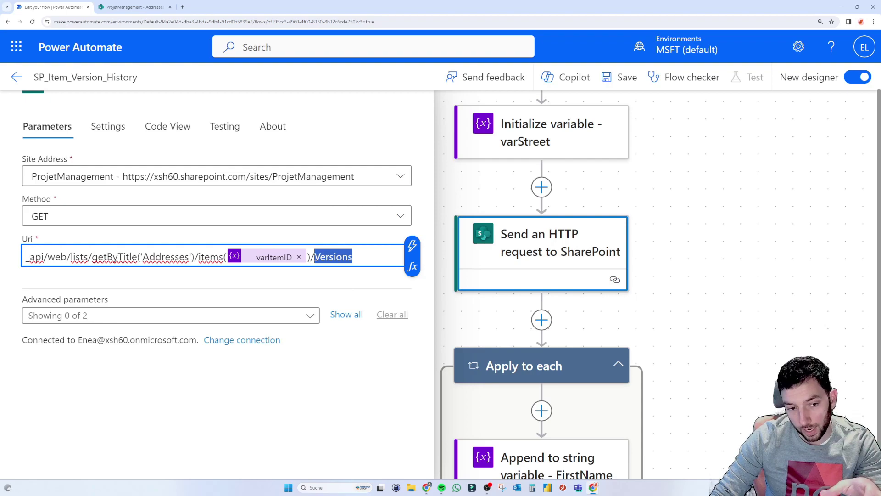
pyautogui.click(359, 257)
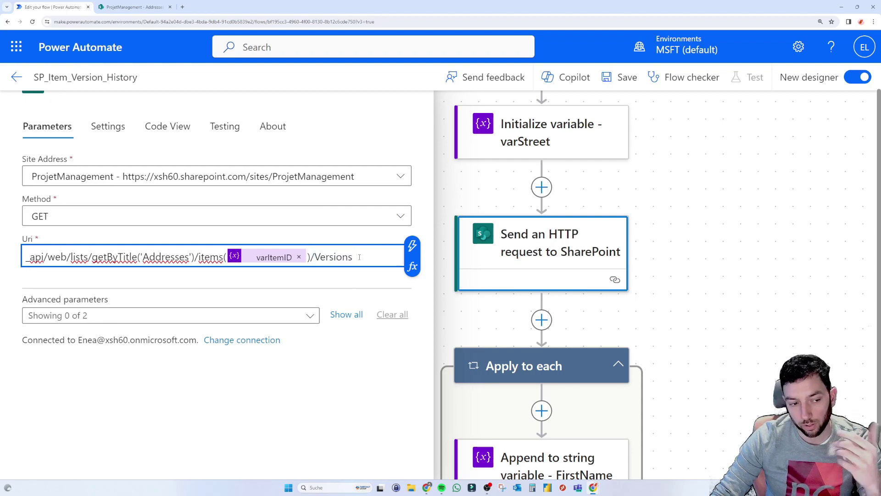
# - Search for "apply" among the actions that can be inserted after the HTTP request, and close the search without adding one
pyautogui.scroll(-4, 687, 254)
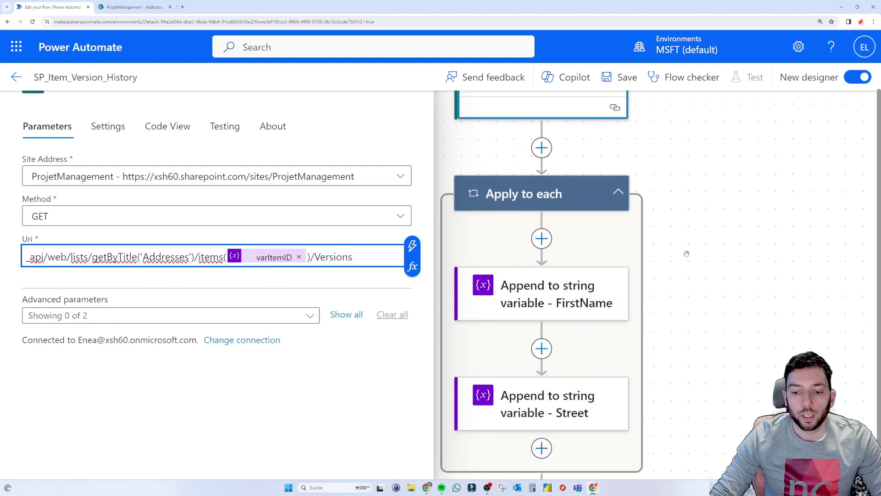
pyautogui.click(645, 166)
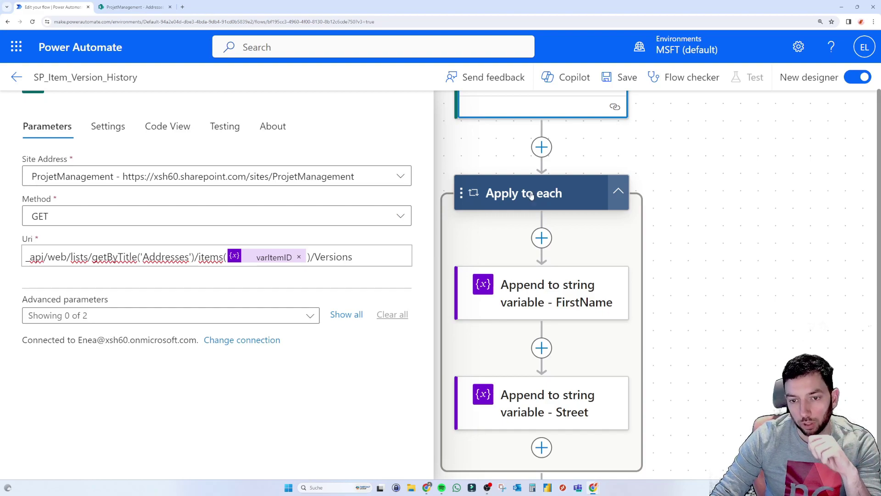
pyautogui.click(541, 147)
pyautogui.click(509, 178)
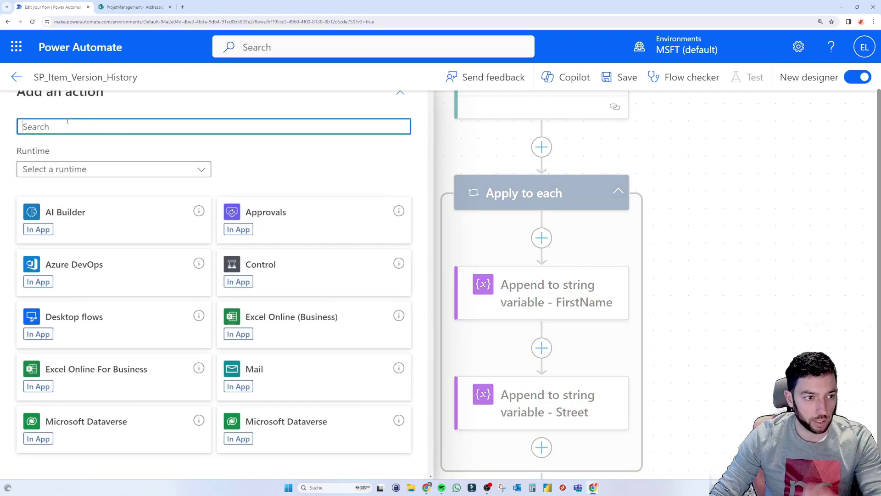
pyautogui.write('apply')
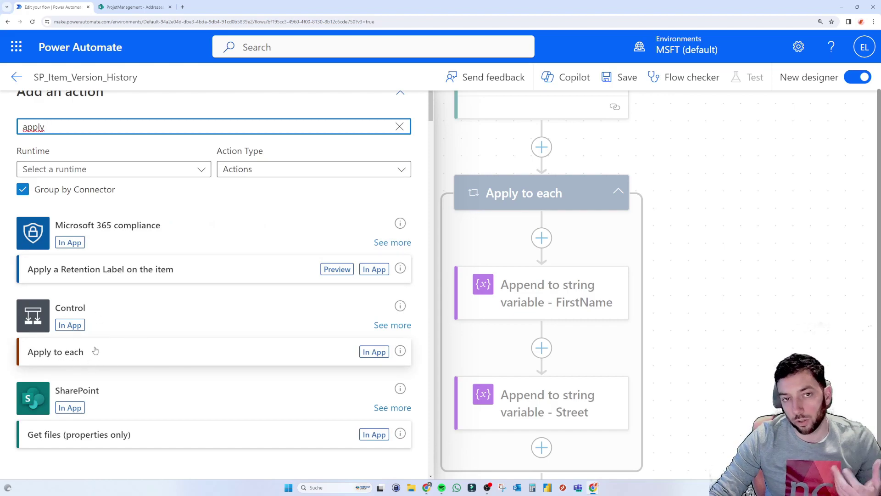
pyautogui.click(470, 151)
# - Open the existing Apply to each loop and copy the output token it iterates over, keeping the token in the field
pyautogui.scroll(-1, 523, 181)
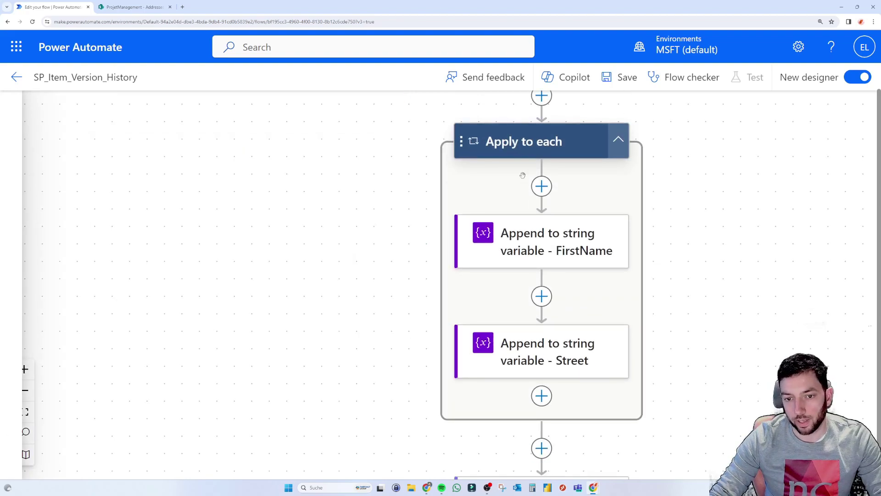
pyautogui.click(537, 146)
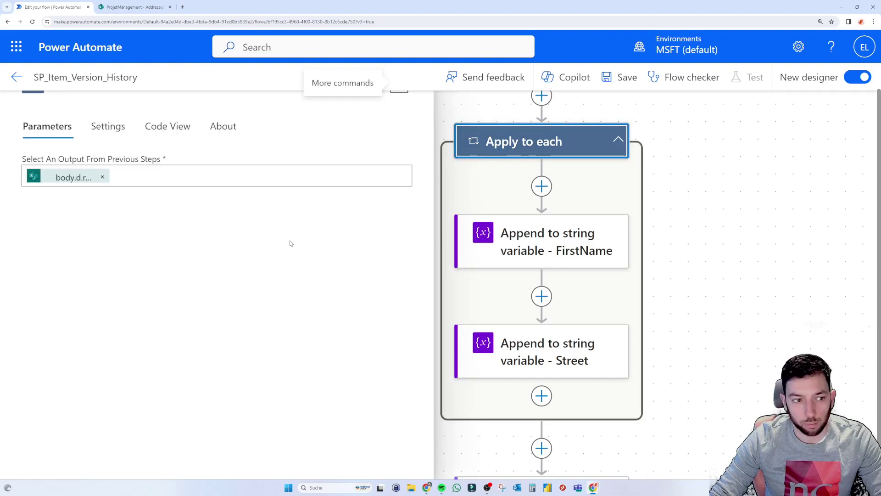
pyautogui.click(64, 179)
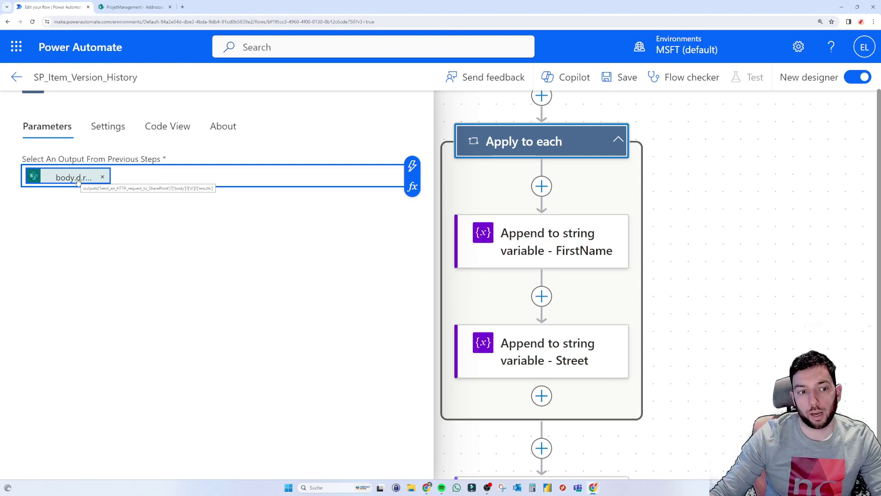
pyautogui.press('BackSpace')
pyautogui.press('Escape')
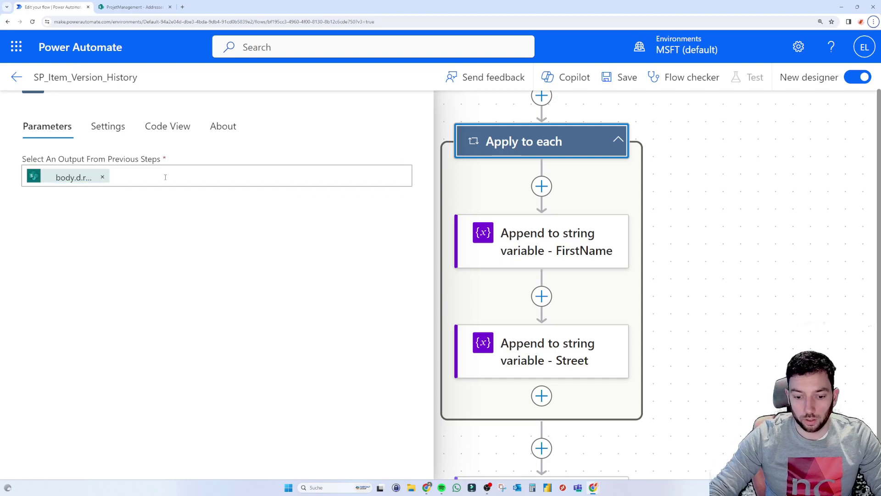
# - Open the Editor text app, paste the loop's output expression into it and position its window beside the HTTP request action
pyautogui.press('super')
pyautogui.write('editor')
pyautogui.press('Return')
pyautogui.scroll(6, 386, 179)
pyautogui.moveTo(318, 98); pyautogui.dragTo(149, 175)
pyautogui.moveTo(454, 240); pyautogui.dragTo(425, 240)
pyautogui.scroll(5, 496, 178)
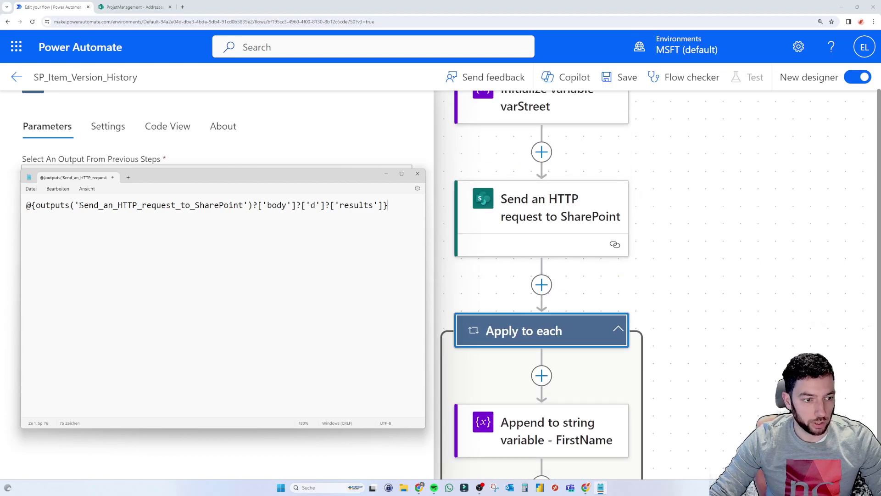
# - Examine the outputs, body, d and results parts of the pasted expression and minimize the text editor
pyautogui.moveTo(36, 207); pyautogui.dragTo(375, 209)
pyautogui.moveTo(309, 206); pyautogui.dragTo(317, 205)
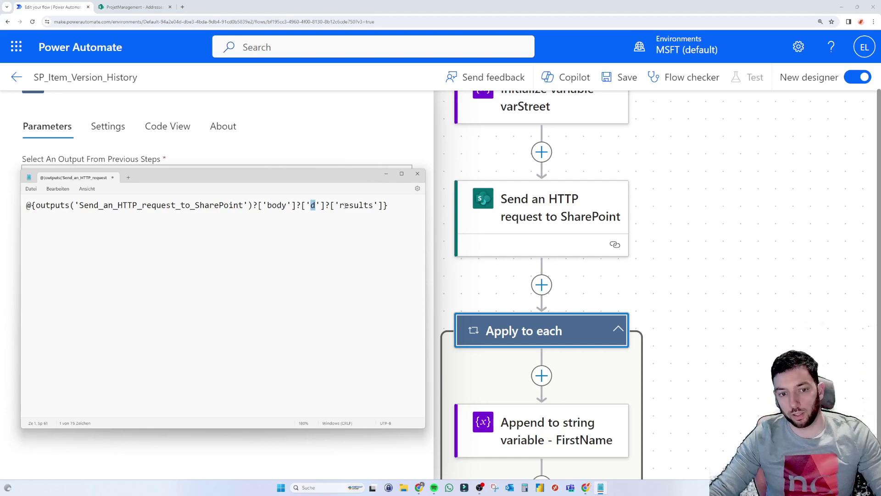
pyautogui.moveTo(388, 205); pyautogui.dragTo(32, 212)
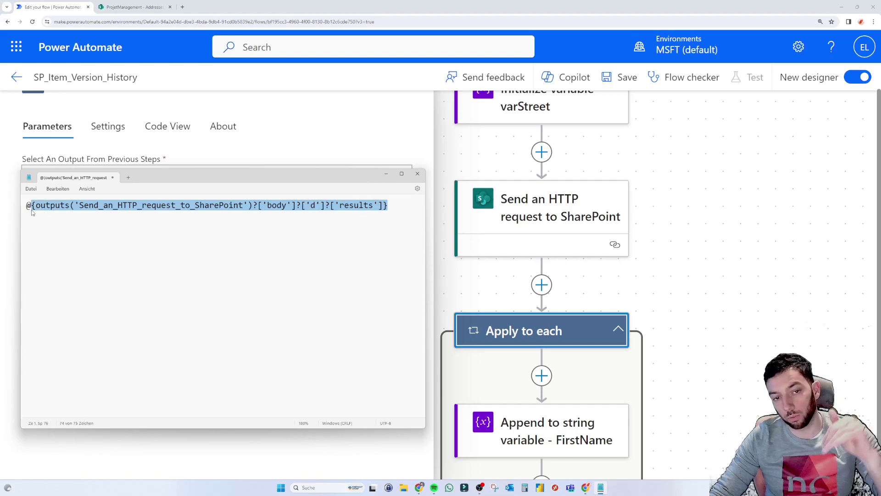
pyautogui.click(386, 173)
# - Look through the dynamic content and expression options for the Apply to each loop's output field, and close them without adding anything
pyautogui.scroll(-1, 553, 311)
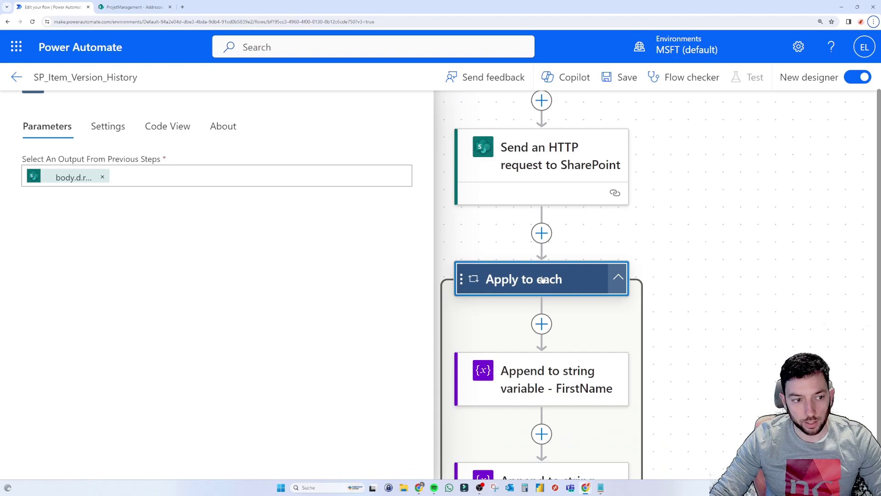
pyautogui.click(128, 181)
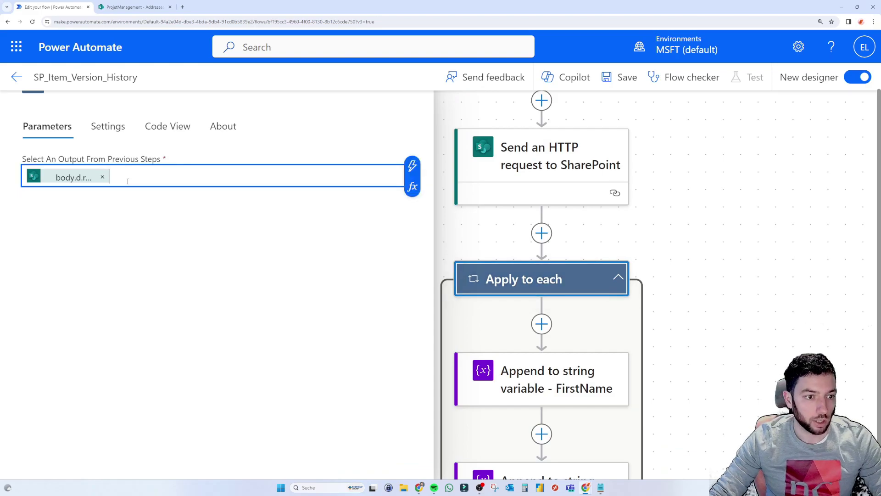
pyautogui.click(412, 166)
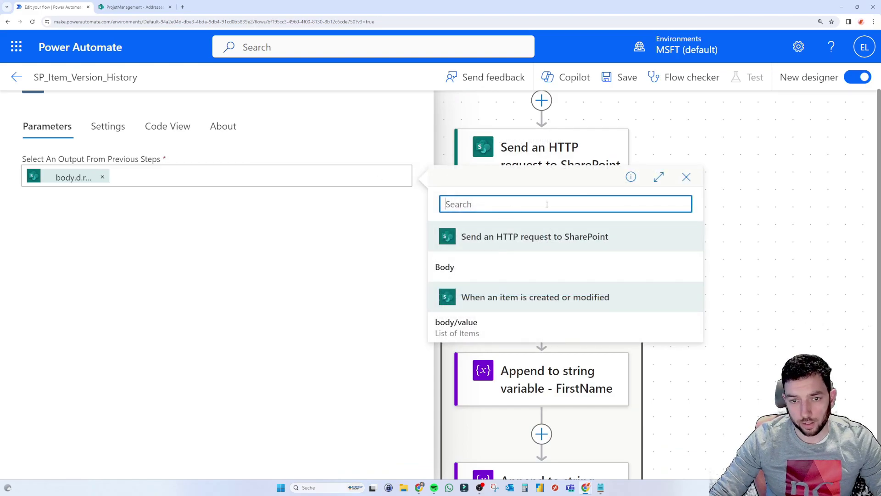
pyautogui.click(411, 187)
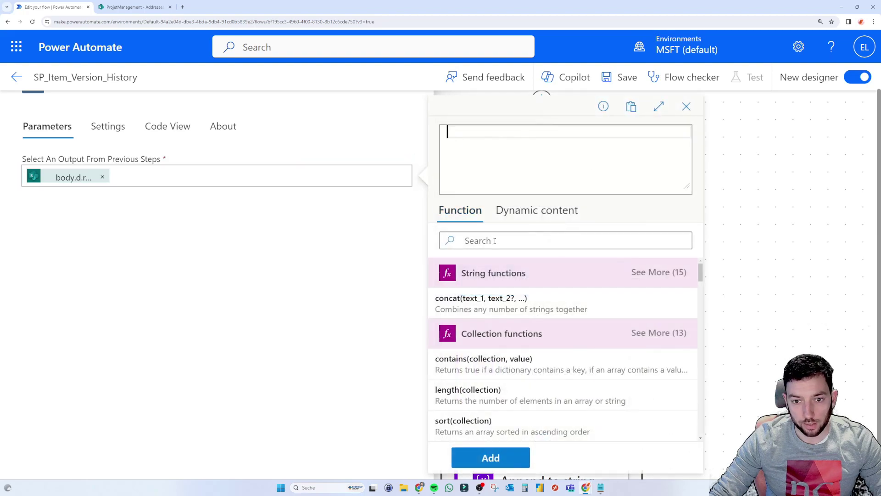
pyautogui.click(534, 211)
pyautogui.click(264, 228)
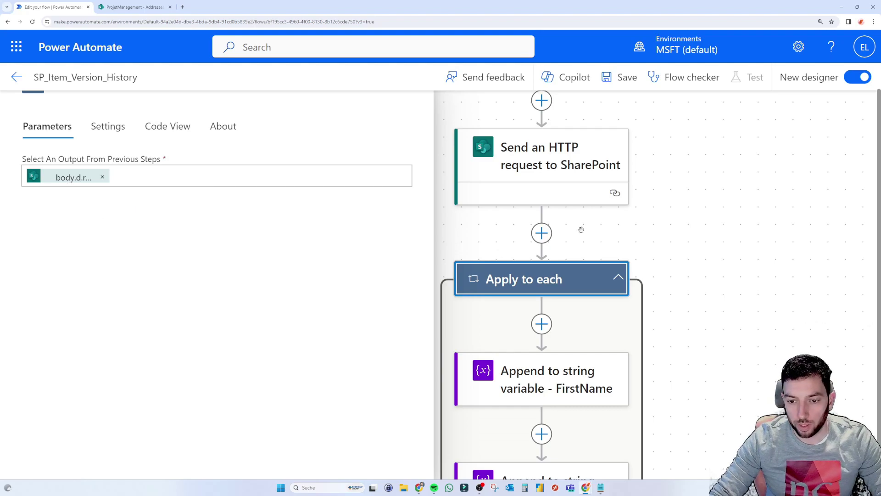
# - Open the Append to string variable - FirstName action inside the loop and examine the "Version #" text in its value
pyautogui.scroll(-2, 674, 242)
pyautogui.scroll(-2, 589, 295)
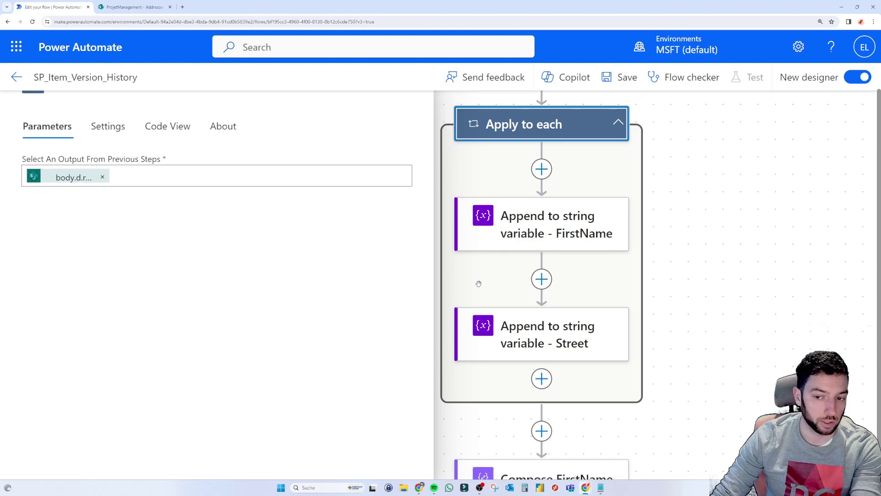
pyautogui.click(568, 221)
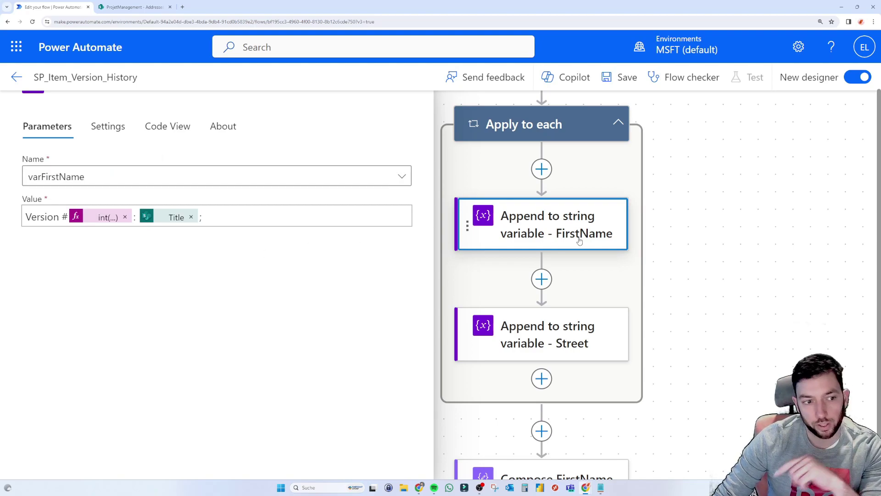
pyautogui.moveTo(31, 216); pyautogui.dragTo(63, 221)
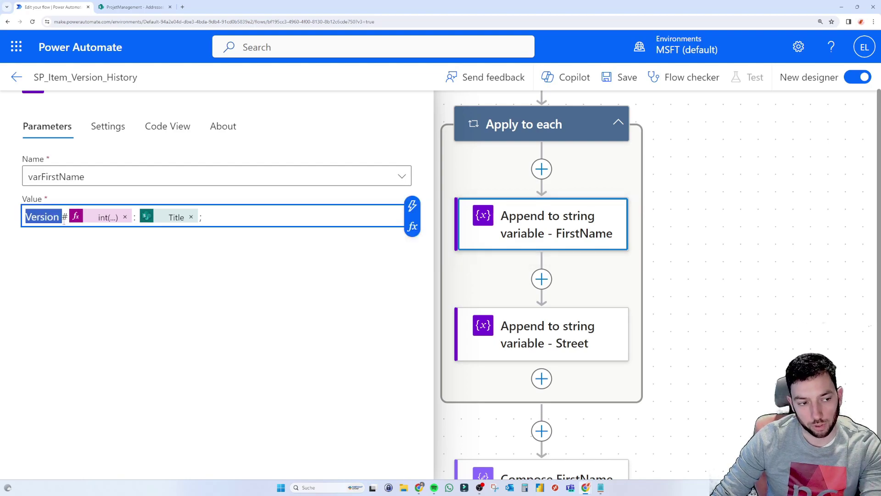
pyautogui.moveTo(63, 220); pyautogui.dragTo(68, 220)
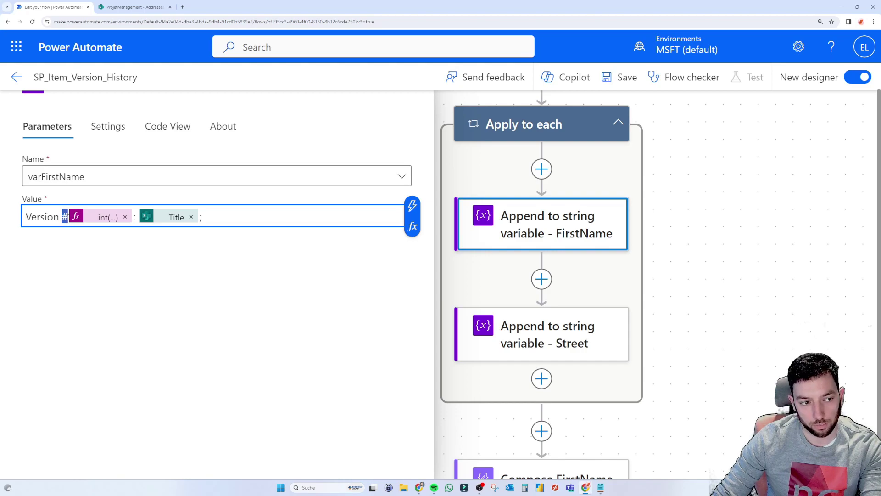
# - Open the int(...) expression in the FirstName value and examine its Apply_to_each and VersionLabel parts
pyautogui.click(108, 217)
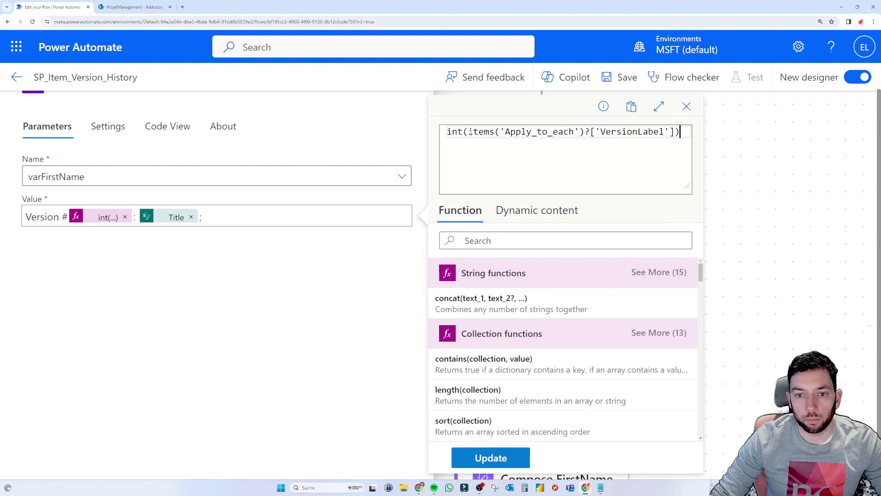
pyautogui.moveTo(500, 132); pyautogui.dragTo(574, 133)
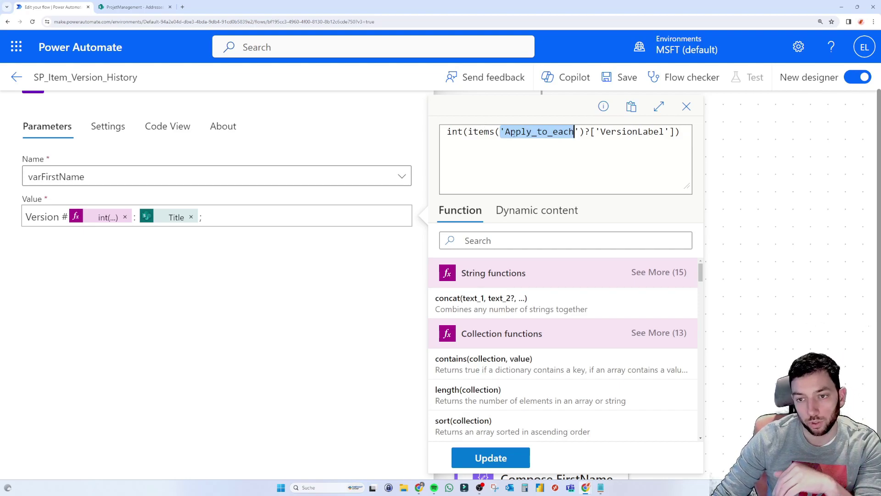
pyautogui.doubleClick(623, 132)
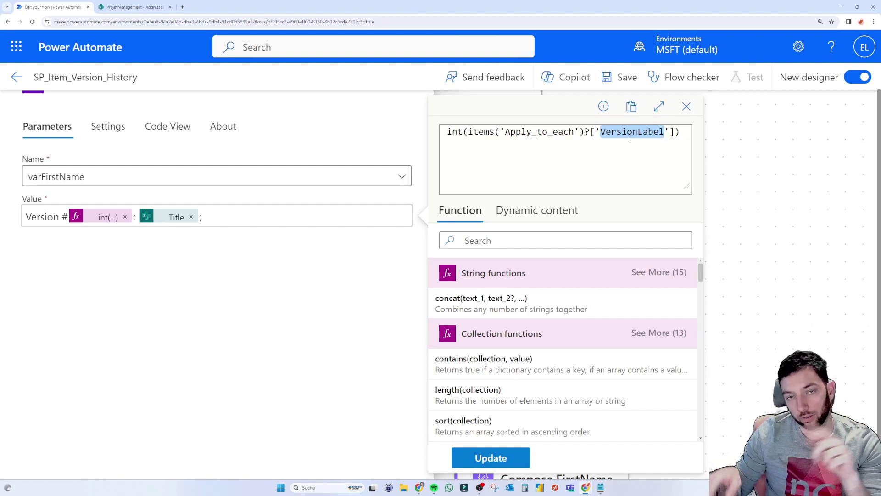
# - Switch to the SharePoint Addresses list, open the first item's version history and highlight version number 3.0
pyautogui.click(133, 7)
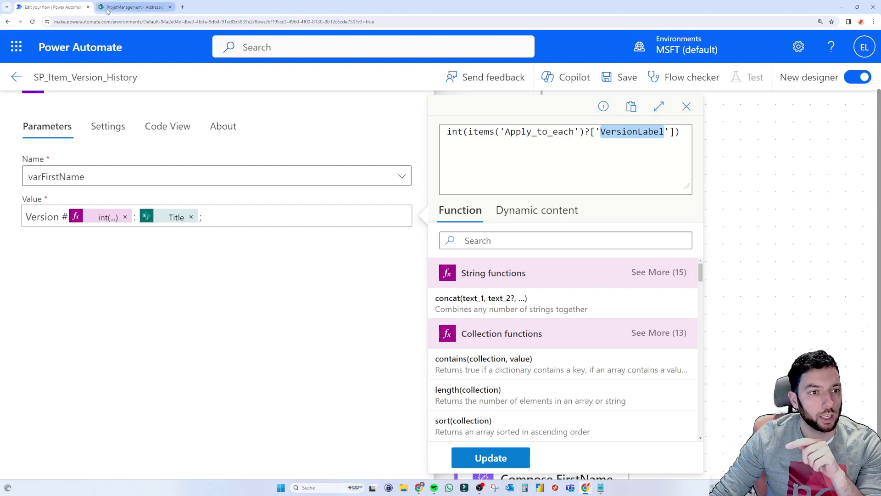
pyautogui.rightClick(234, 206)
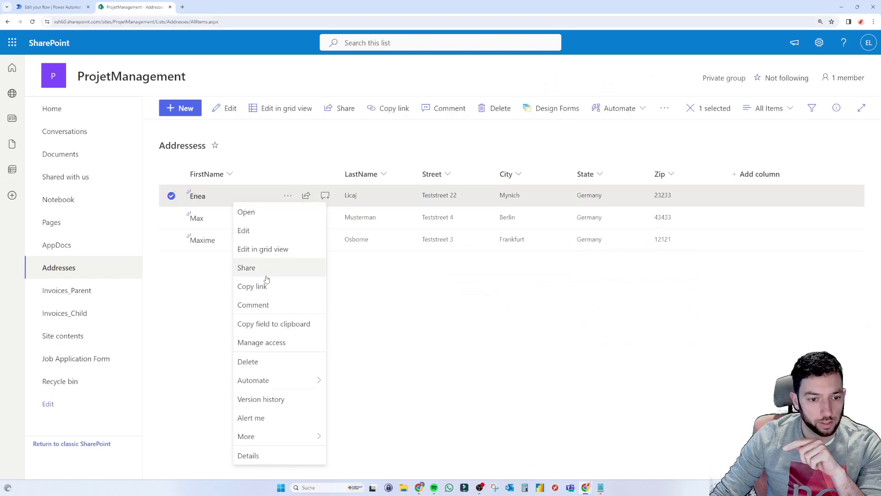
pyautogui.click(277, 397)
pyautogui.moveTo(190, 261); pyautogui.dragTo(201, 265)
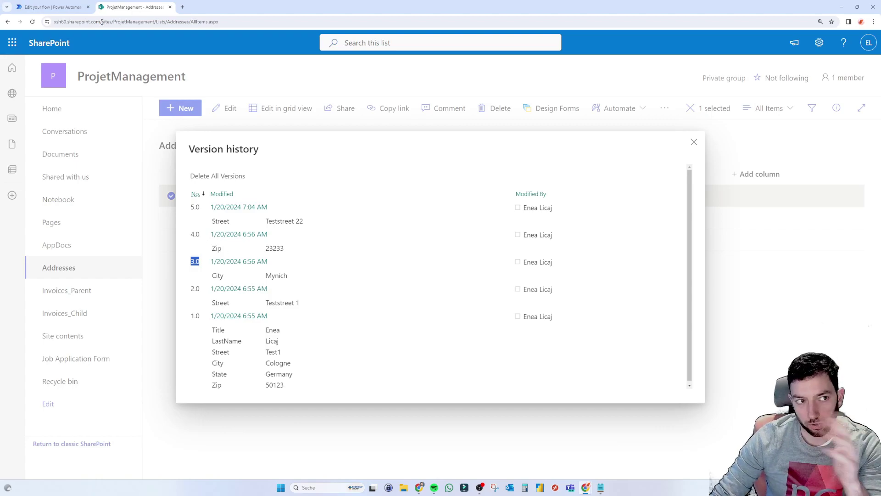
# - Return to the Power Automate flow and examine the int function, the "Version #" prefix and the tokens in the FirstName value
pyautogui.click(69, 7)
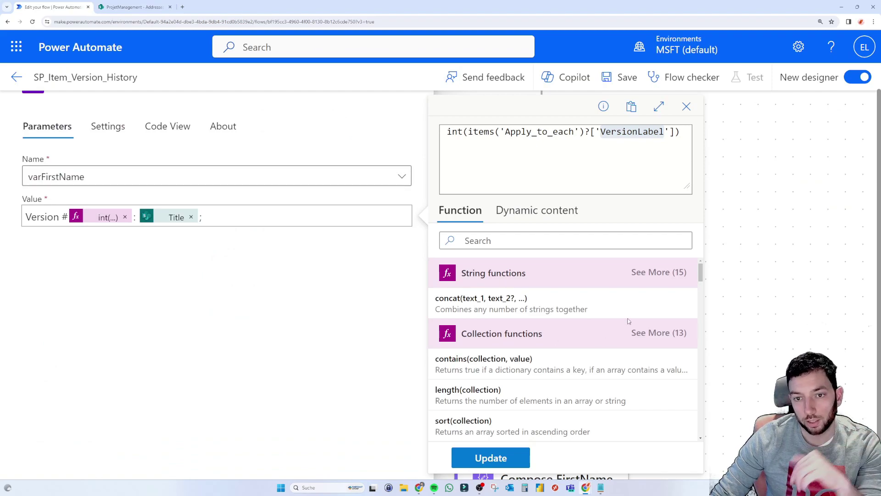
pyautogui.moveTo(464, 132); pyautogui.dragTo(447, 132)
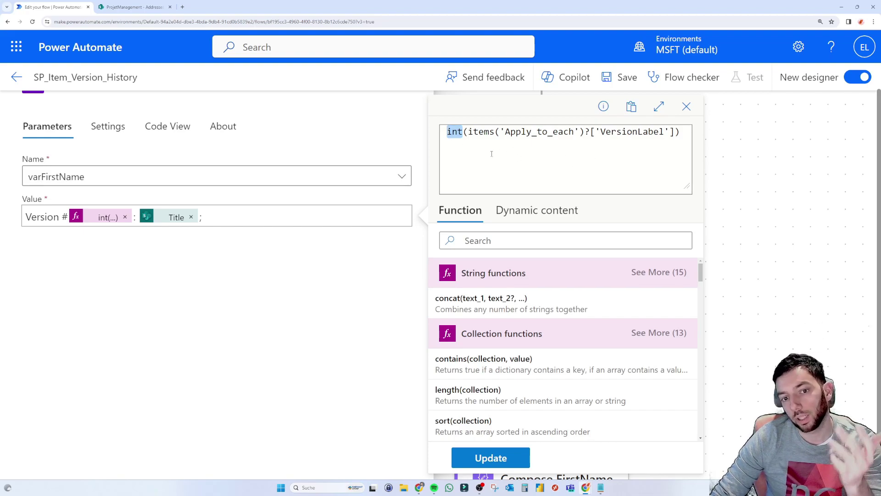
pyautogui.moveTo(28, 218); pyautogui.dragTo(70, 218)
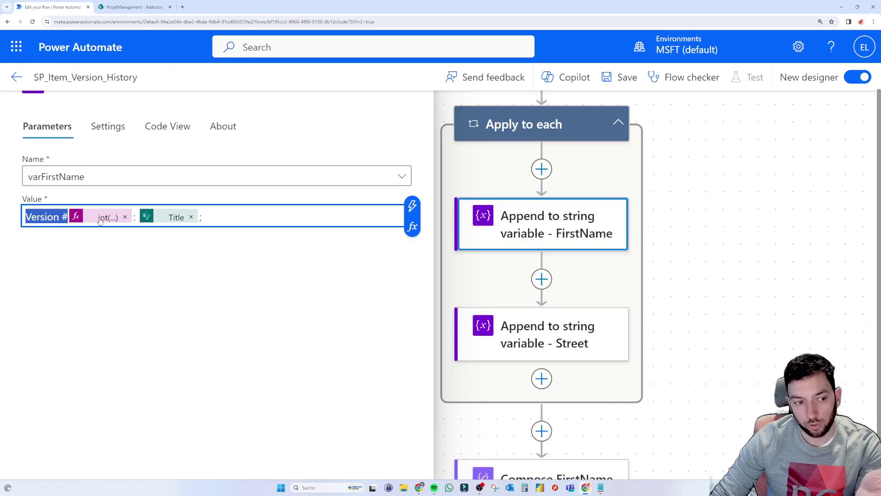
pyautogui.click(135, 217)
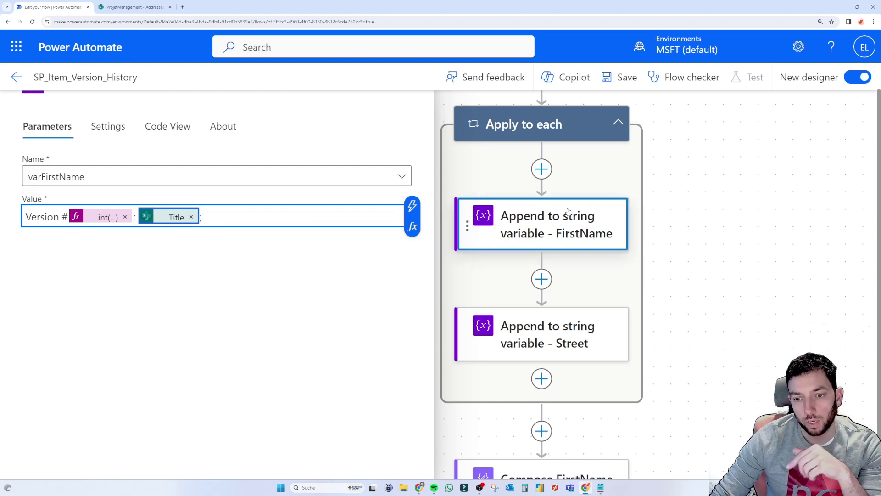
# - Recheck the item's version history in SharePoint, and compare the Street and FirstName append actions back in the flow
pyautogui.click(133, 7)
pyautogui.click(800, 256)
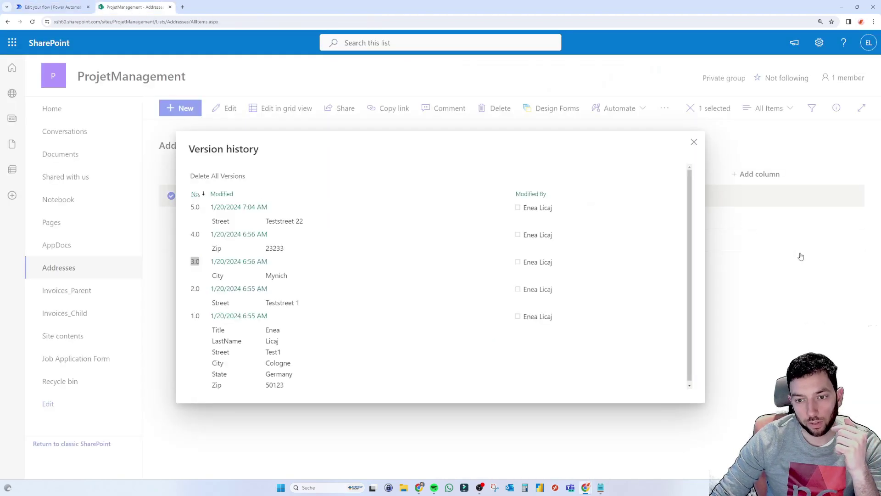
pyautogui.click(48, 7)
pyautogui.click(582, 334)
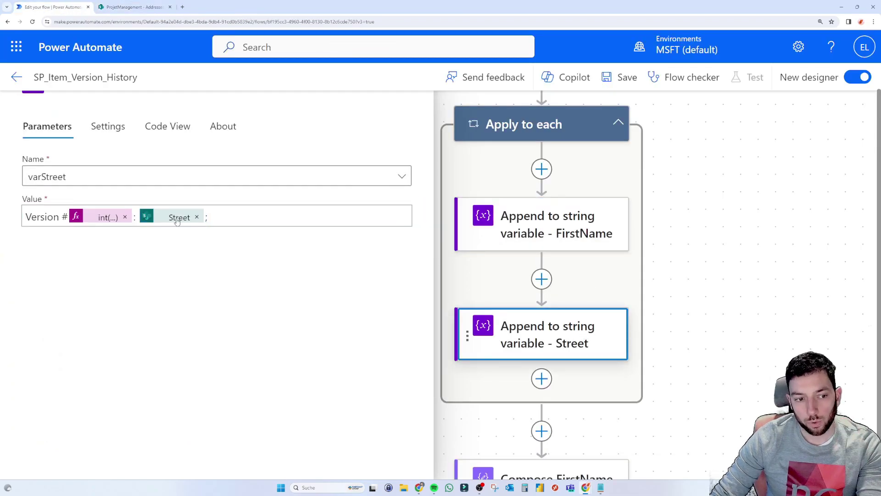
pyautogui.click(573, 228)
# - Examine the input variables of the Compose FirstName and Compose Street actions below the loop
pyautogui.scroll(-2, 574, 230)
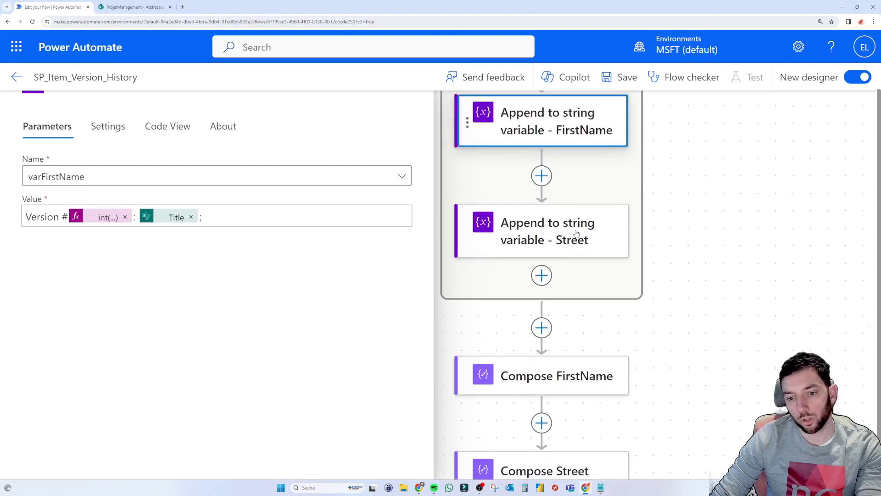
pyautogui.scroll(2, 576, 234)
pyautogui.scroll(-5, 576, 234)
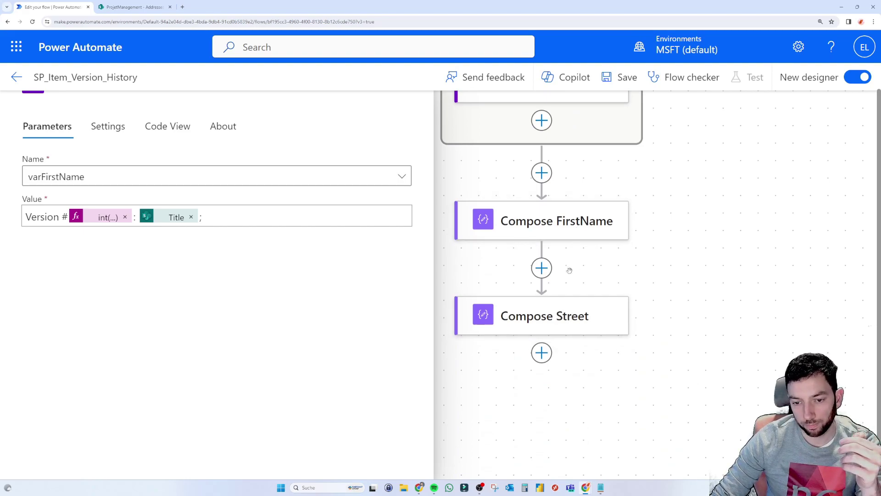
pyautogui.click(570, 221)
pyautogui.scroll(3, 569, 225)
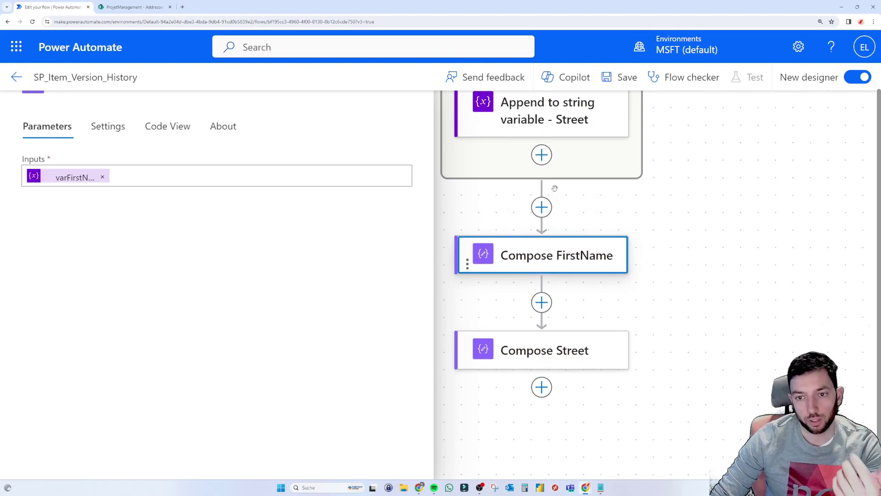
pyautogui.scroll(-3, 570, 231)
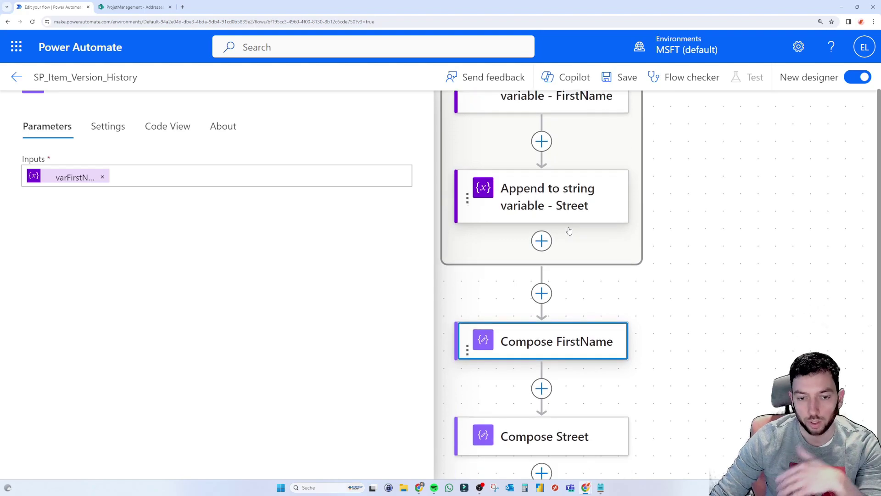
pyautogui.click(81, 178)
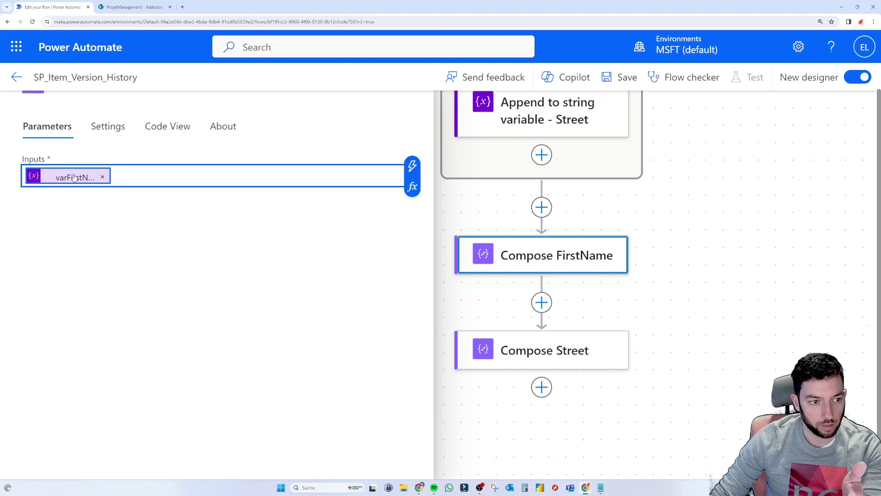
pyautogui.click(571, 342)
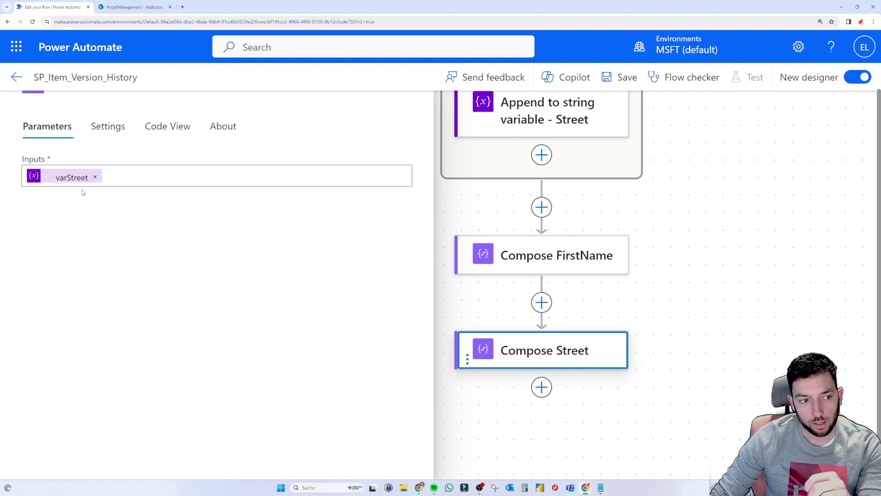
pyautogui.click(562, 255)
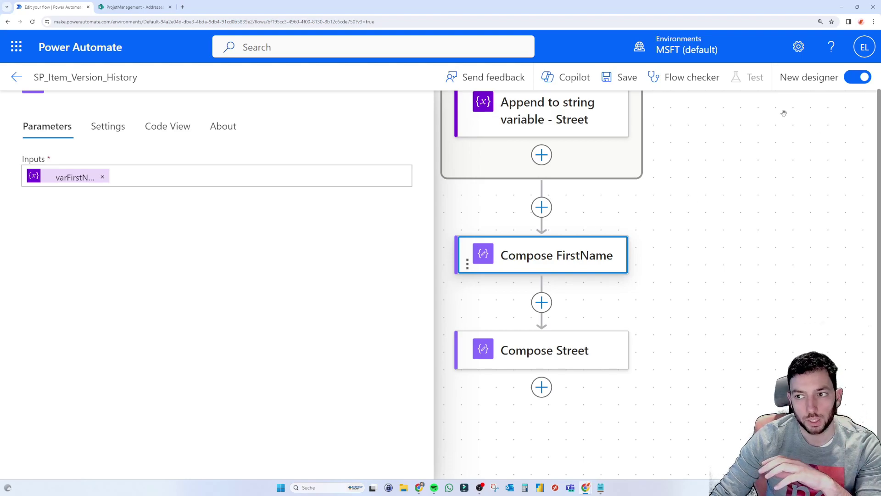
# - Save the flow and run an automatic test with the most recent of the recently used triggers
pyautogui.click(627, 85)
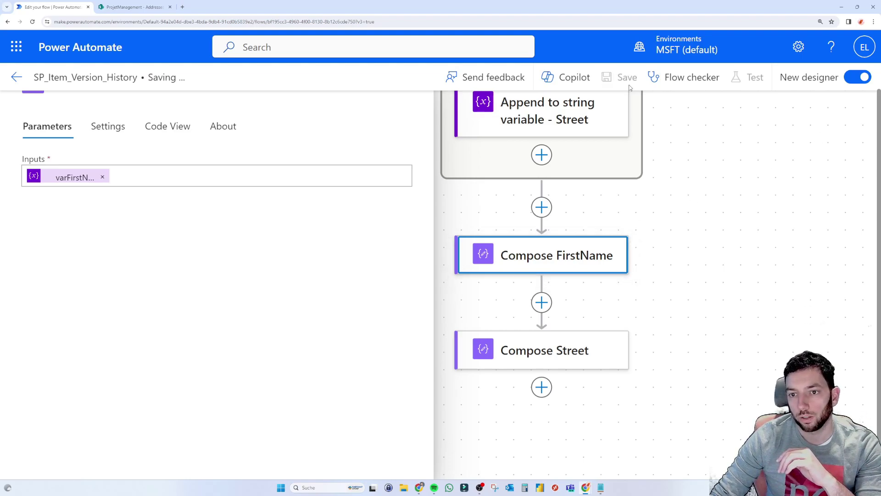
pyautogui.click(740, 79)
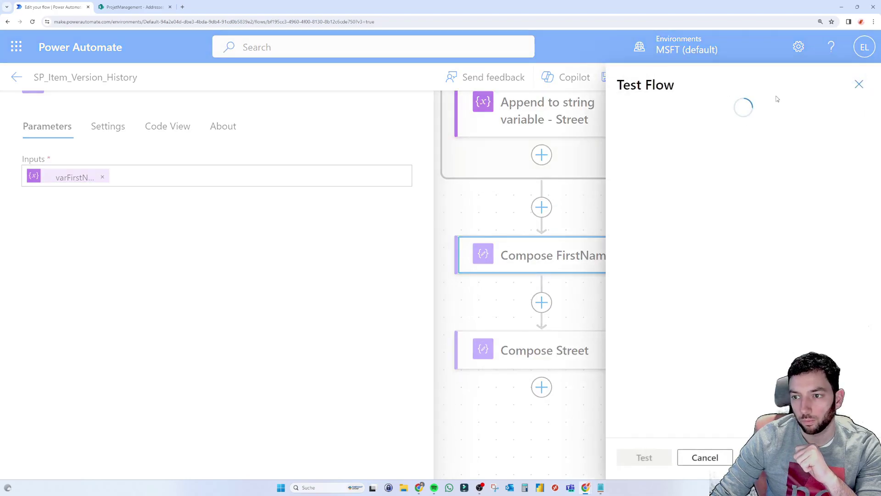
pyautogui.click(655, 169)
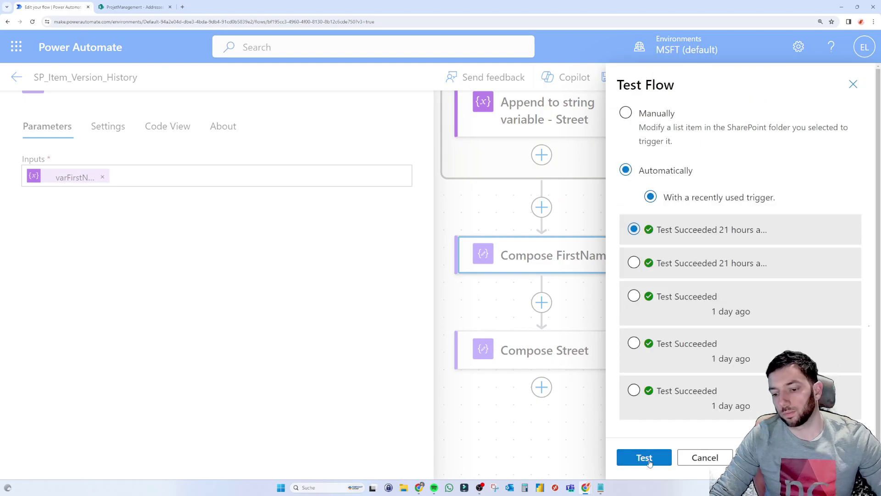
pyautogui.click(651, 463)
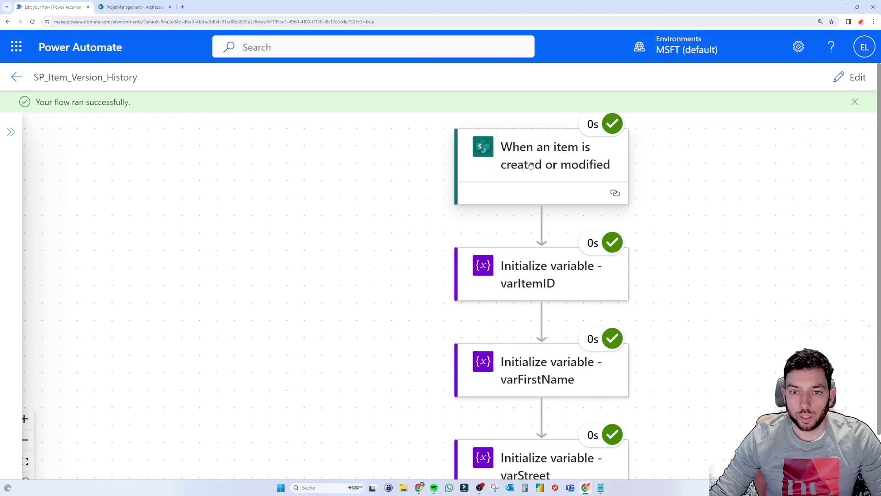
# - Open the run details of the When an item is created or modified trigger and show its raw outputs
pyautogui.click(530, 166)
pyautogui.scroll(-5, 151, 268)
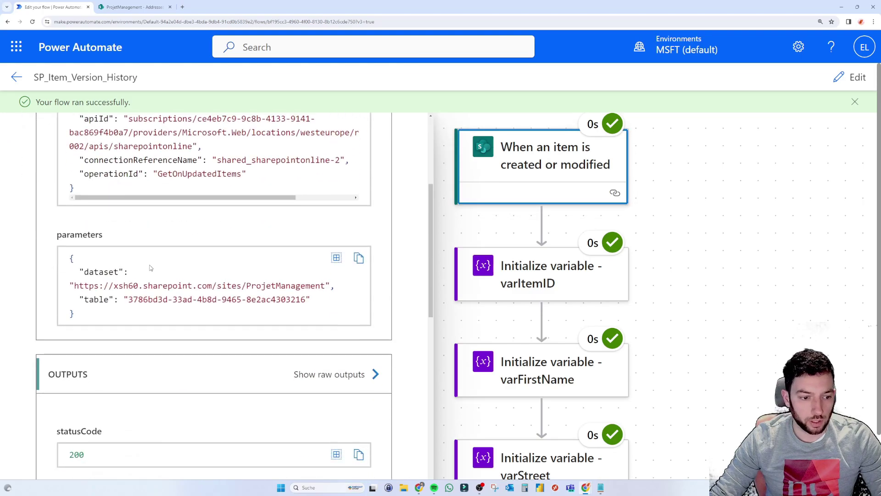
pyautogui.scroll(2, 150, 268)
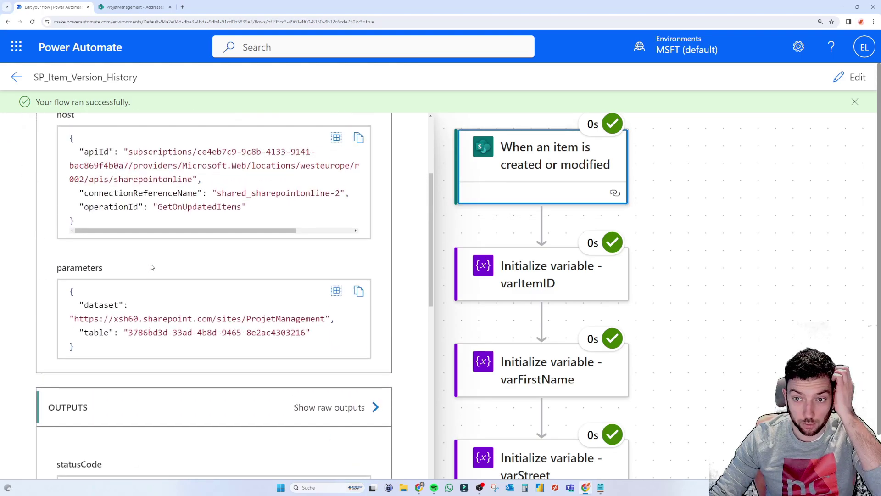
pyautogui.scroll(-3, 152, 267)
pyautogui.scroll(-3, 152, 267)
pyautogui.click(331, 200)
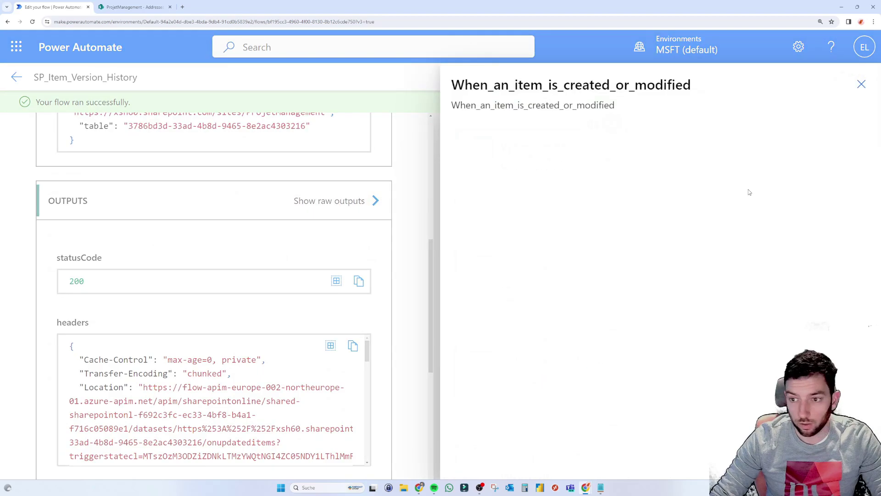
# - Examine the value array in the trigger's output body and compare its Title field with the FirstName column of the SharePoint Addresses list
pyautogui.scroll(-3, 550, 259)
pyautogui.scroll(-6, 548, 209)
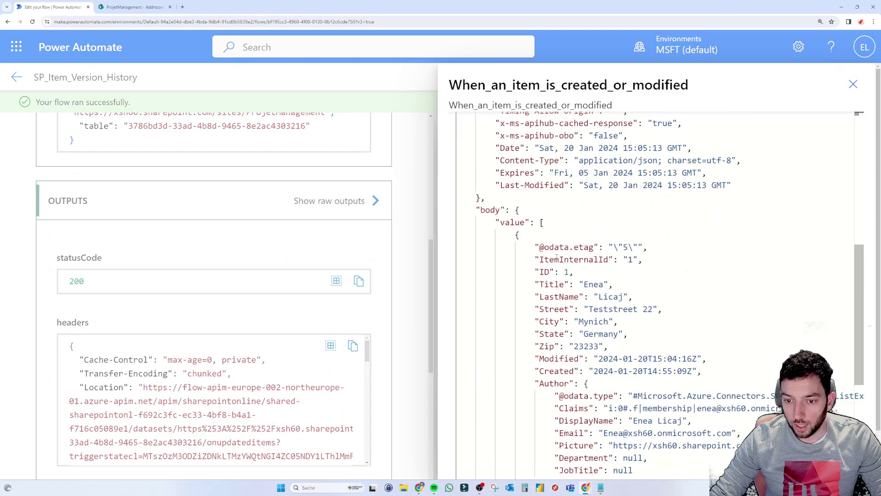
pyautogui.scroll(3, 548, 208)
pyautogui.moveTo(480, 210); pyautogui.dragTo(545, 222)
pyautogui.scroll(-2, 575, 245)
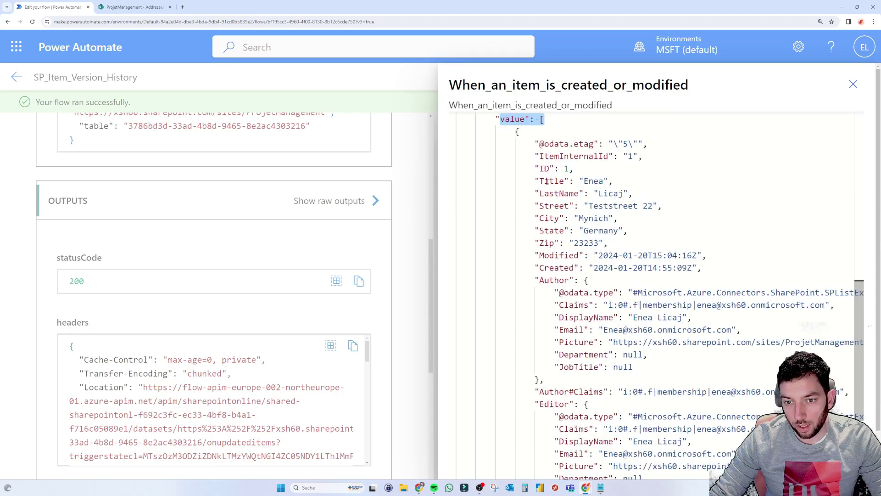
pyautogui.doubleClick(550, 181)
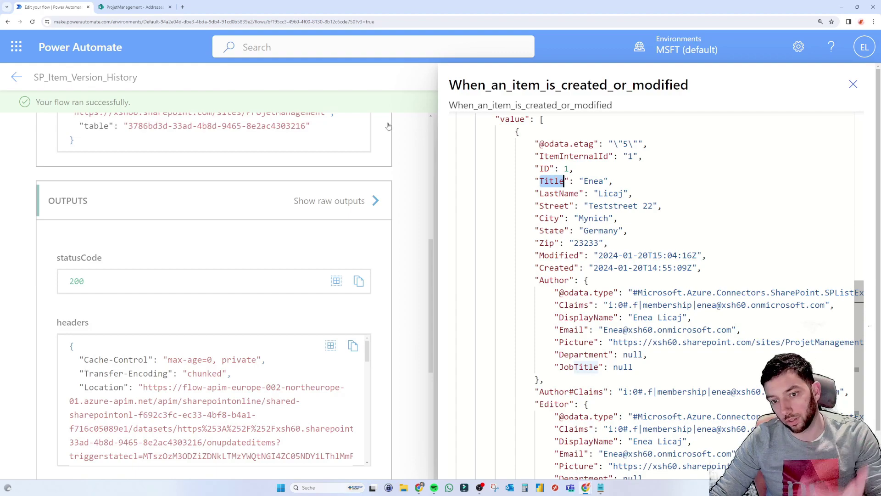
pyautogui.click(133, 7)
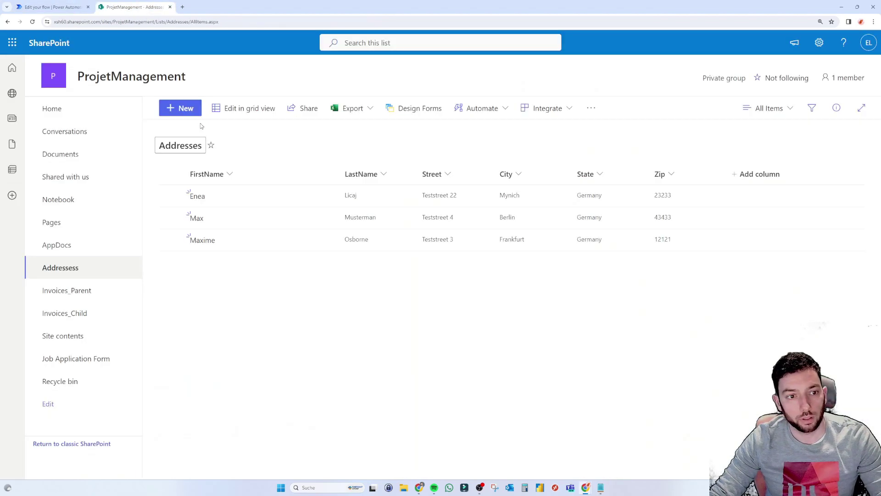
pyautogui.click(74, 3)
pyautogui.doubleClick(551, 181)
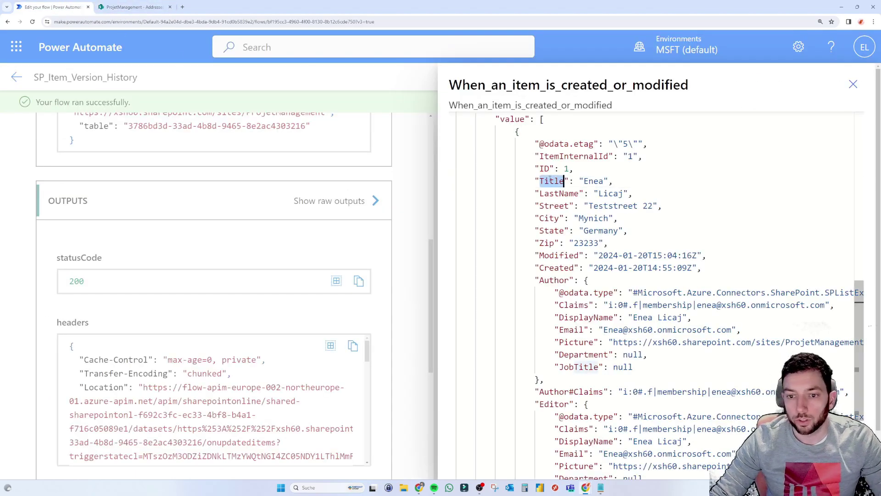
# - Read the remaining trigger output fields down to VersionNumber, and close the raw outputs
pyautogui.scroll(-5, 557, 225)
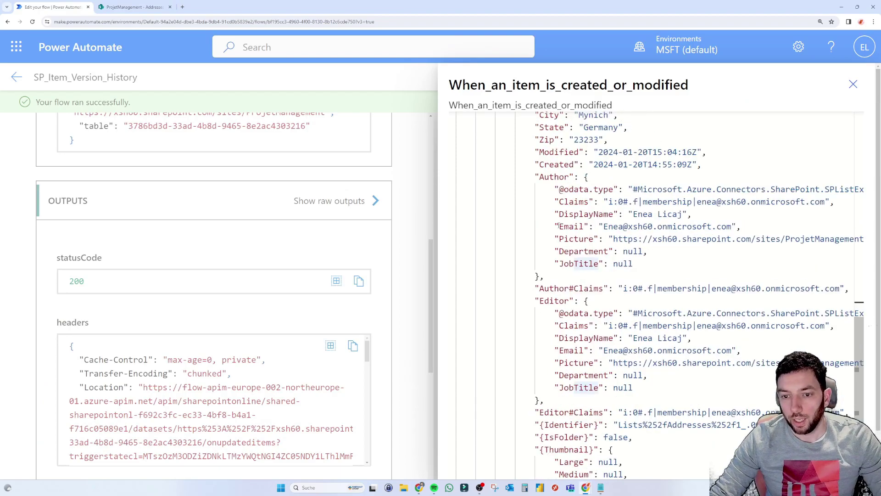
pyautogui.scroll(-1, 557, 225)
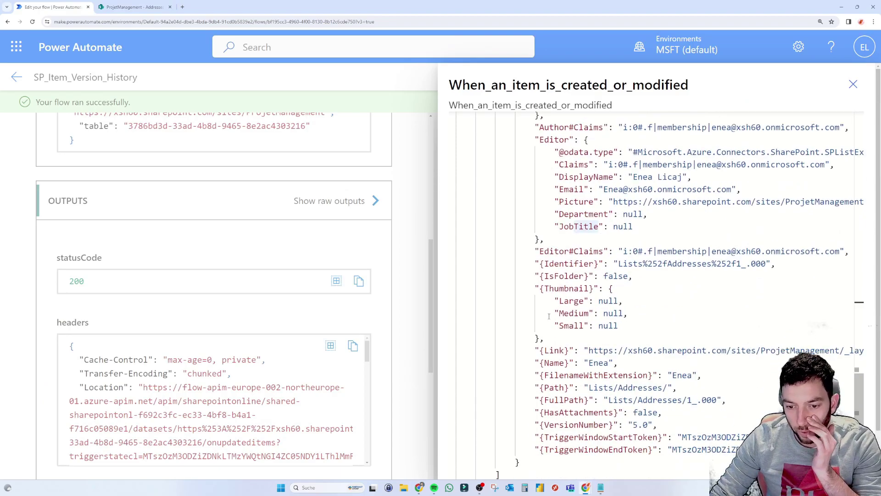
pyautogui.scroll(4, 550, 311)
pyautogui.scroll(5, 567, 184)
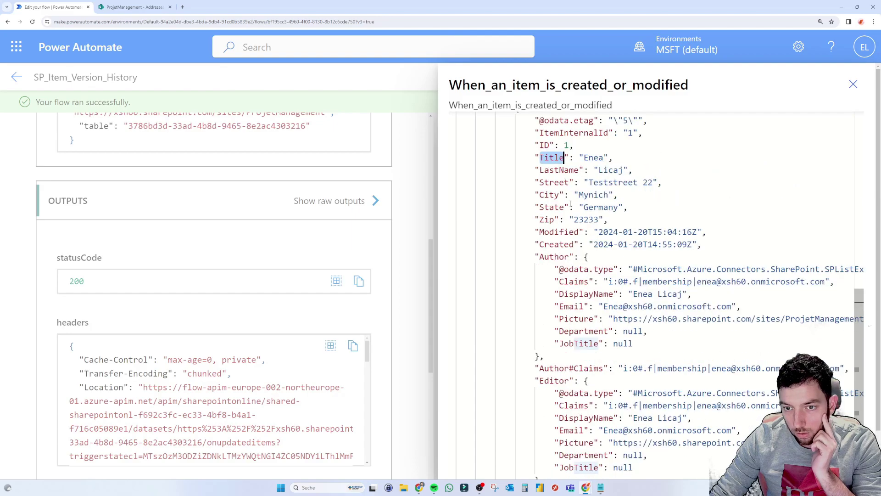
pyautogui.scroll(-5, 571, 206)
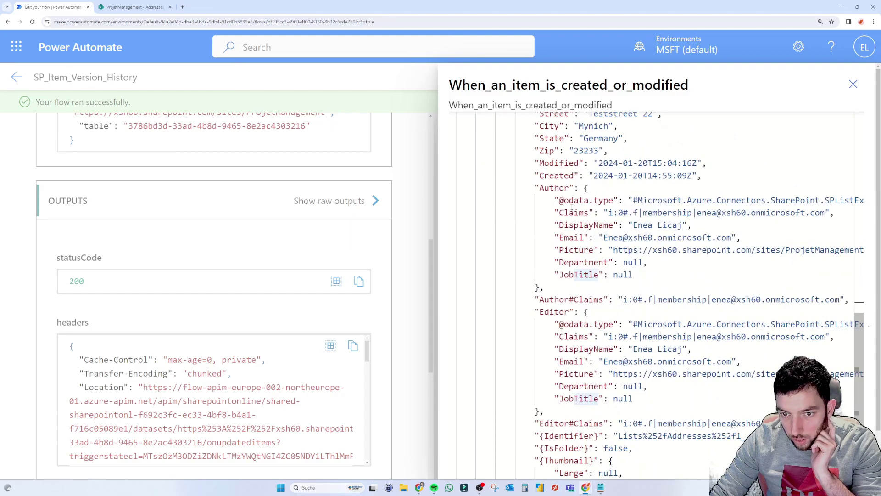
pyautogui.scroll(-4, 571, 206)
pyautogui.scroll(-1, 571, 207)
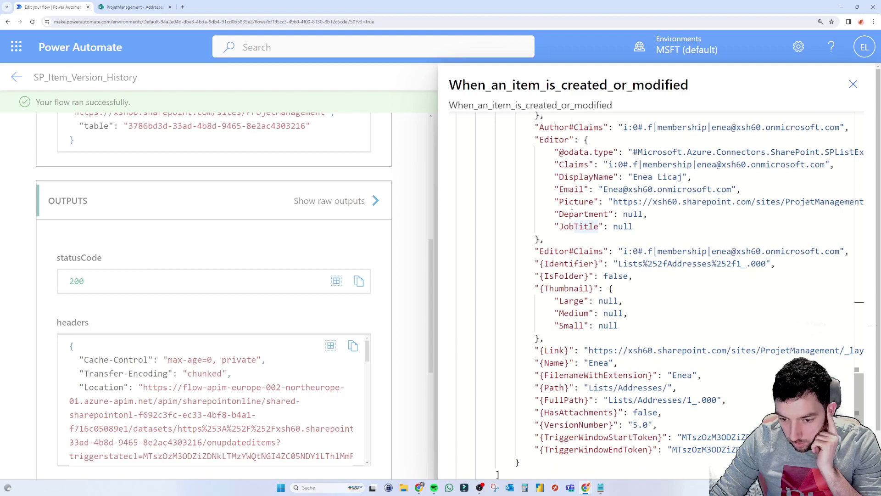
pyautogui.moveTo(542, 427); pyautogui.dragTo(653, 426)
pyautogui.click(642, 425)
pyautogui.click(631, 425)
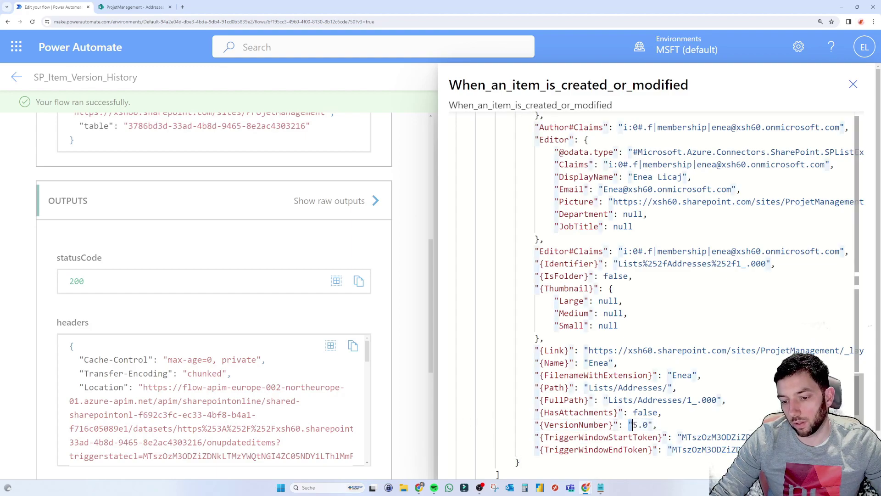
pyautogui.click(651, 425)
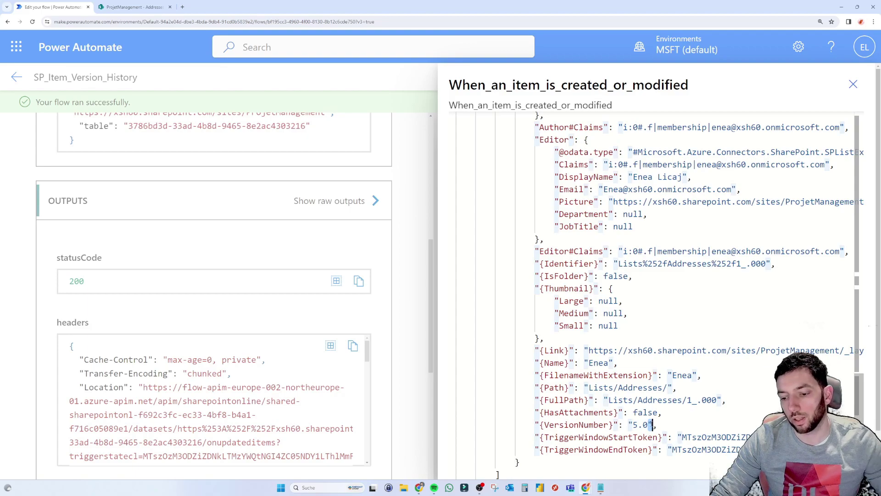
pyautogui.click(854, 84)
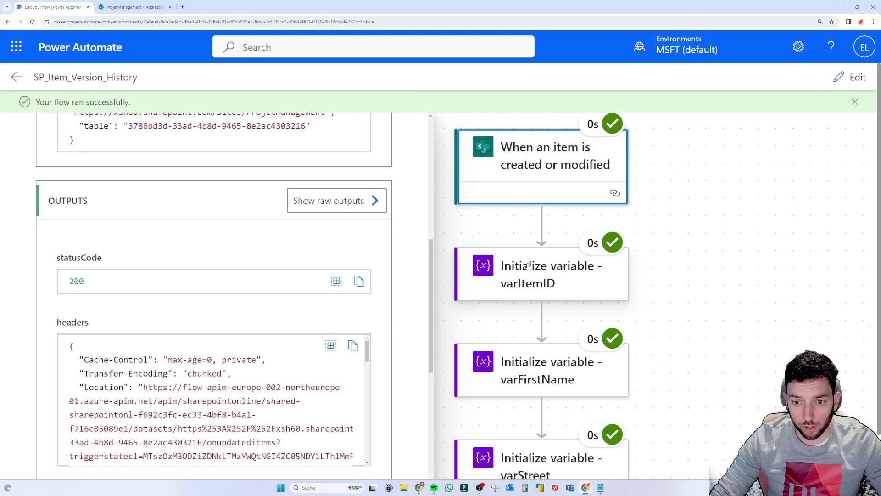
# - Check the run details of the Initialize variable actions for varItemID and varFirstName
pyautogui.click(539, 276)
pyautogui.click(539, 316)
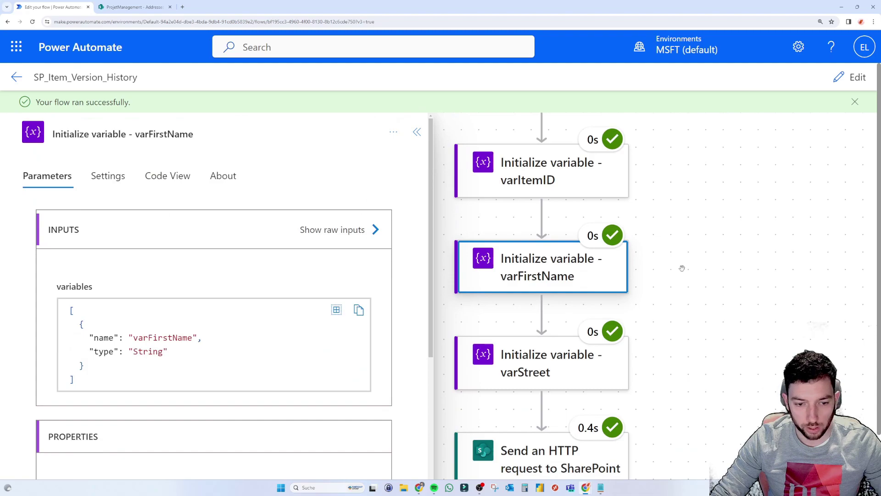
pyautogui.scroll(-2, 679, 266)
pyautogui.scroll(-2, 546, 276)
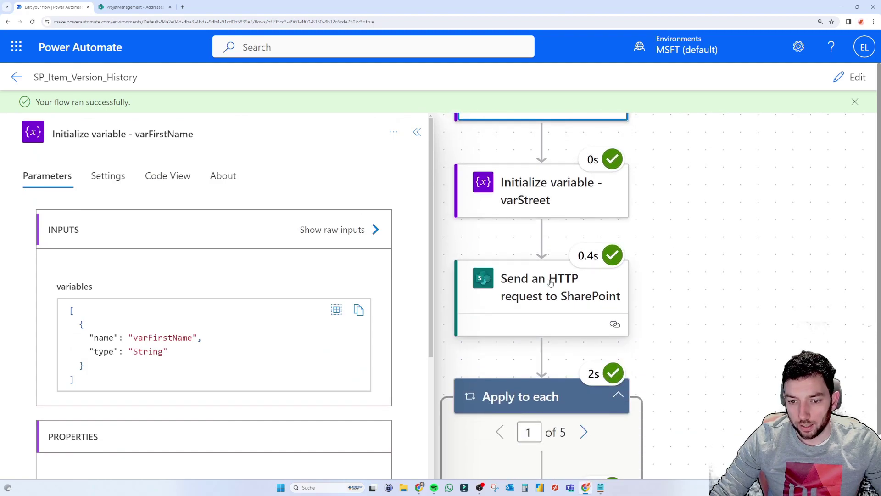
# - Open the run details of Send an HTTP request to SharePoint, check its request parameters, and show its raw outputs
pyautogui.click(551, 281)
pyautogui.scroll(-5, 150, 293)
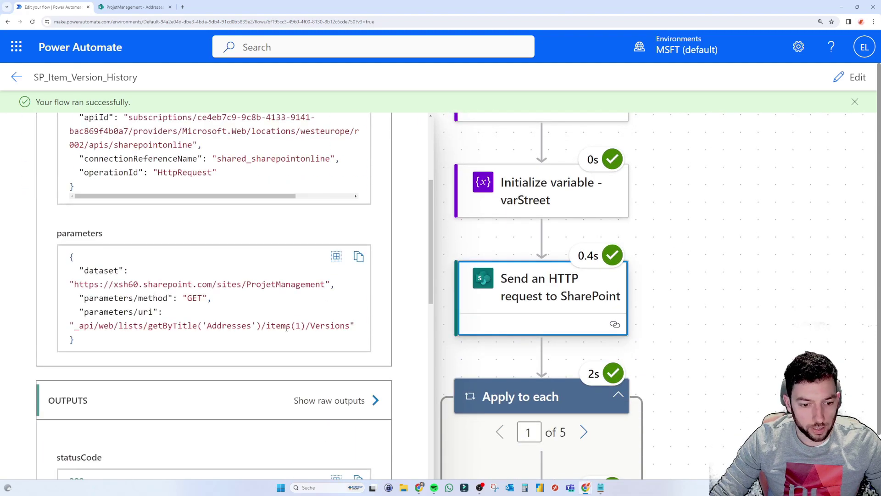
pyautogui.click(330, 401)
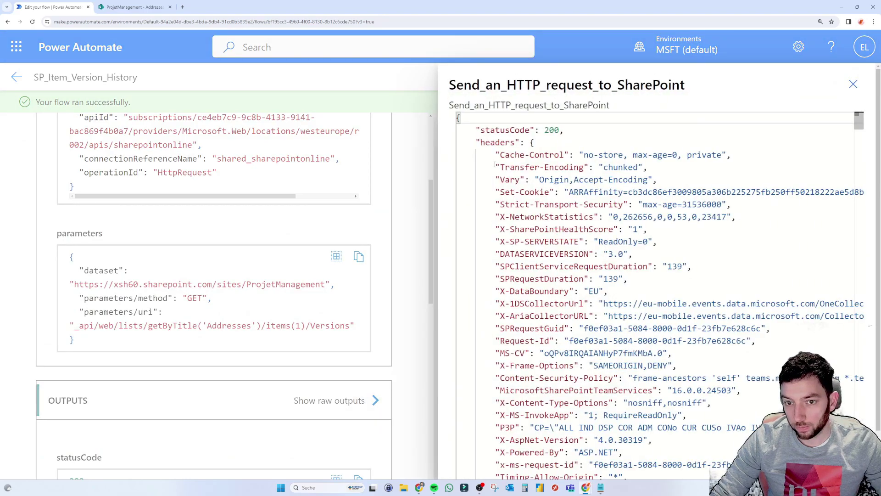
# - Locate the results array nested under body and d in the HTTP request's raw outputs
pyautogui.scroll(-8, 494, 164)
pyautogui.moveTo(479, 197); pyautogui.dragTo(561, 223)
pyautogui.click(589, 197)
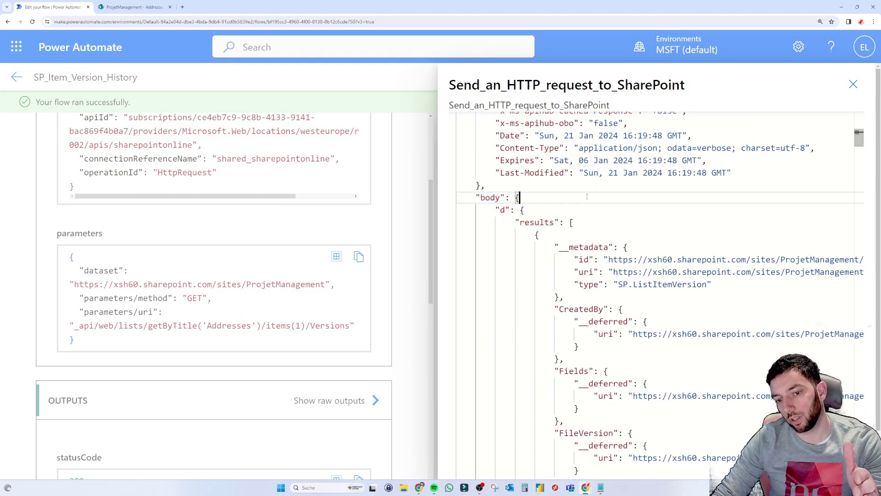
pyautogui.moveTo(479, 197); pyautogui.dragTo(555, 222)
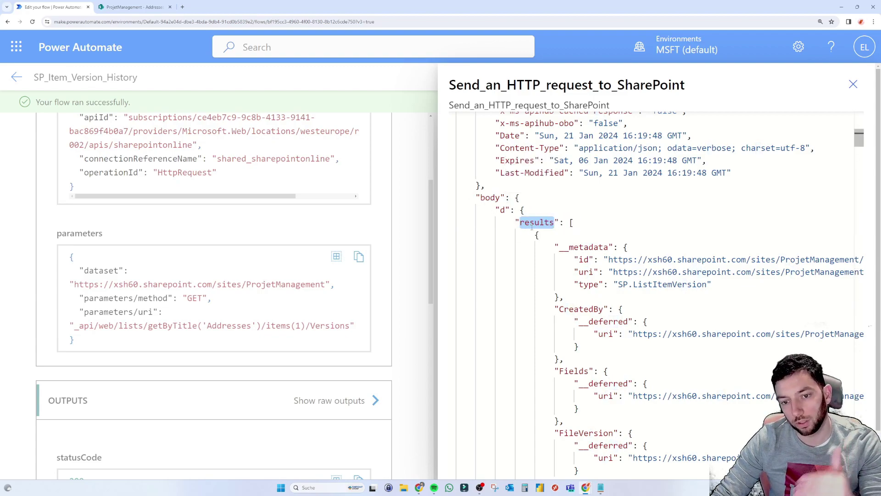
# - Examine the first entry of the results array, focusing on its VersionLabel and the list column values
pyautogui.scroll(-8, 546, 225)
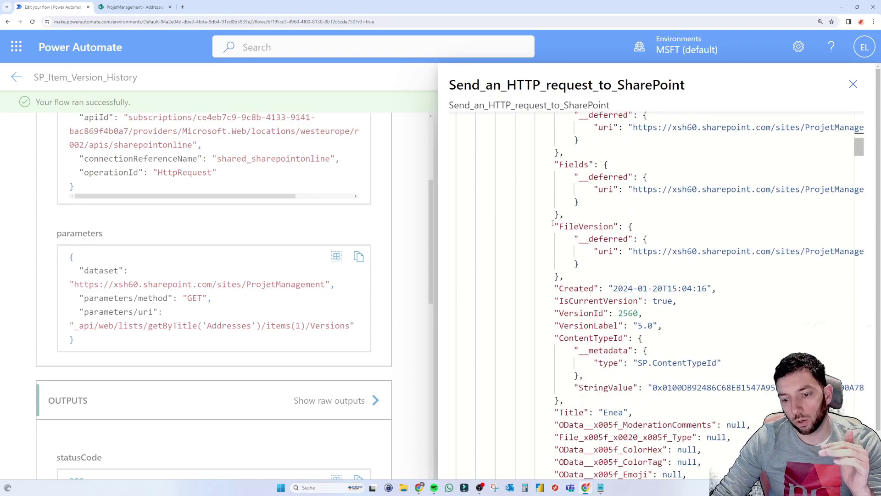
pyautogui.scroll(9, 553, 223)
pyautogui.scroll(-5, 555, 227)
pyautogui.scroll(-3, 555, 227)
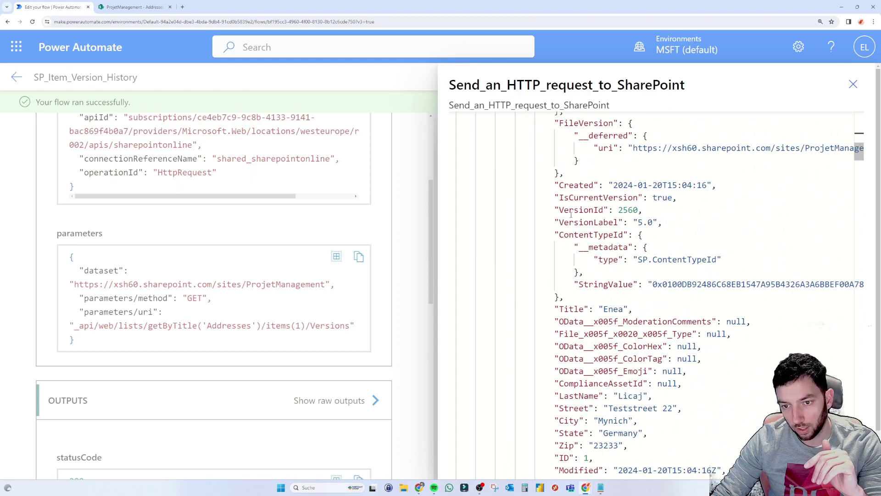
pyautogui.moveTo(560, 223); pyautogui.dragTo(658, 222)
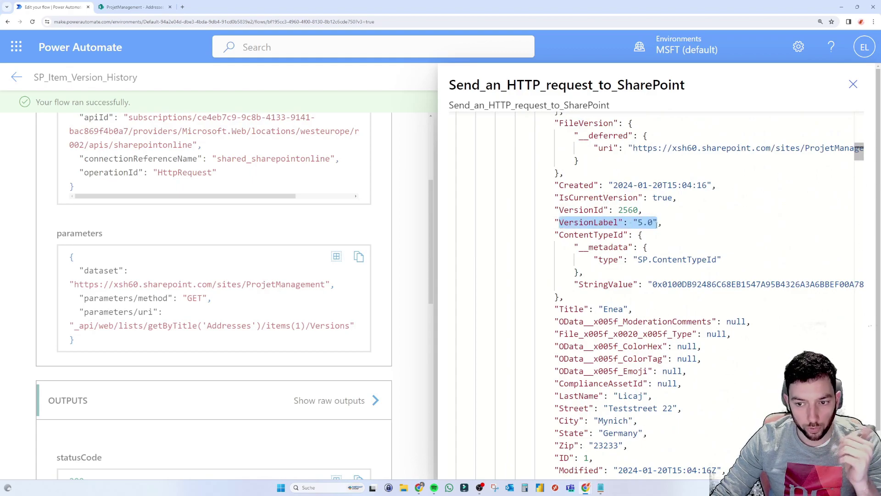
pyautogui.scroll(-2, 657, 222)
# - Open the version history of the first Addresses item in SharePoint and compare its latest Street change with the HTTP request output
pyautogui.click(133, 7)
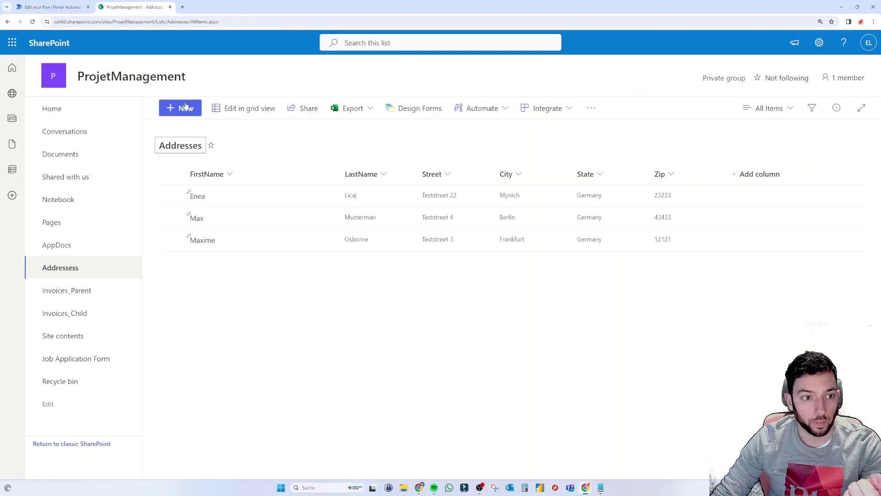
pyautogui.rightClick(235, 203)
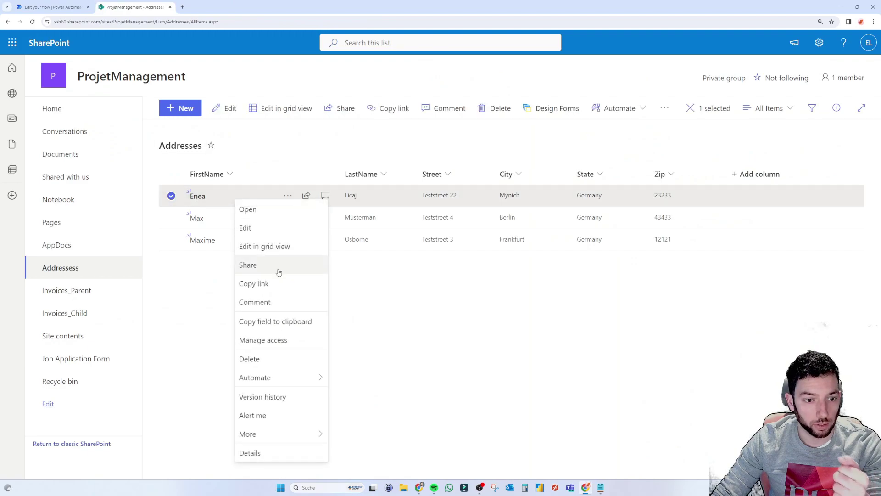
pyautogui.click(278, 396)
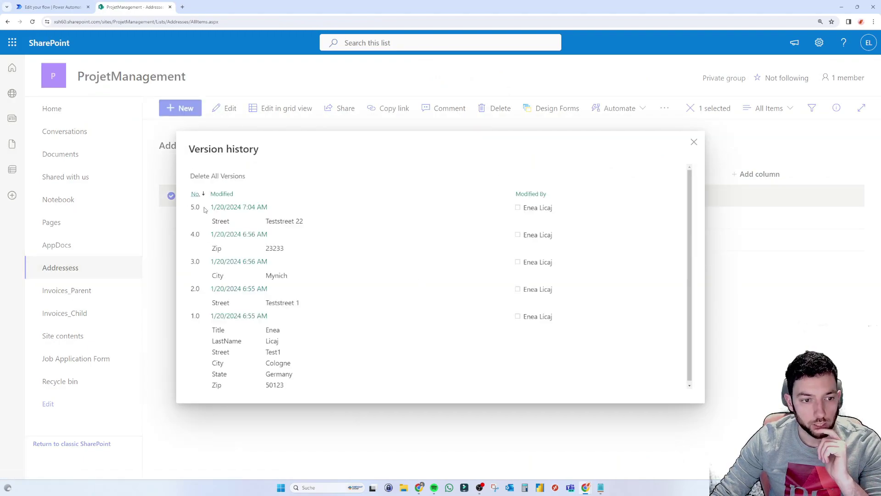
pyautogui.moveTo(268, 220); pyautogui.dragTo(304, 223)
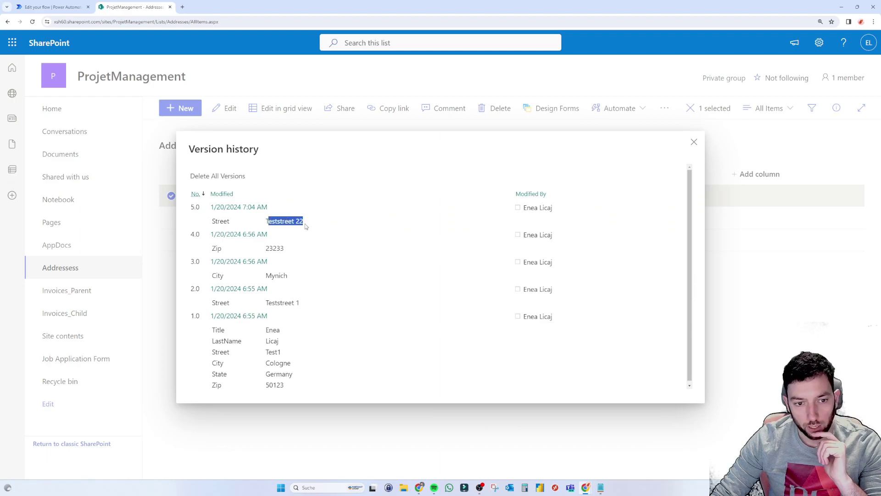
pyautogui.click(53, 7)
pyautogui.scroll(-10, 625, 263)
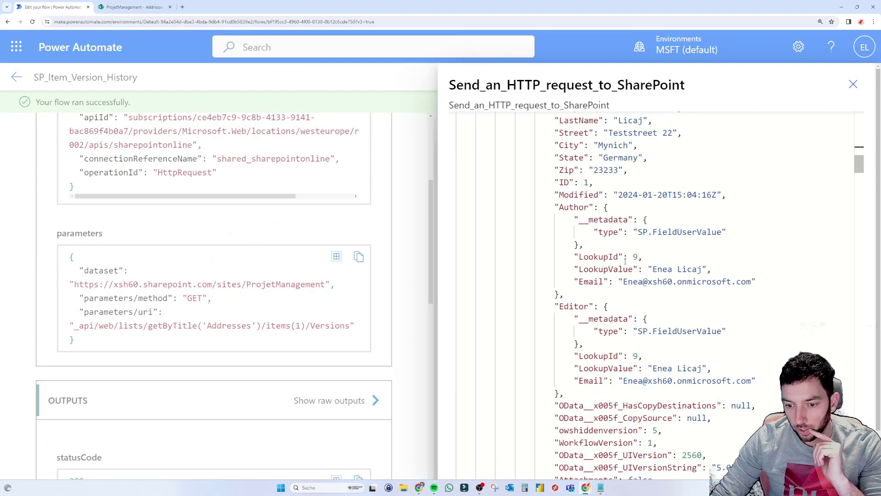
pyautogui.scroll(6, 625, 263)
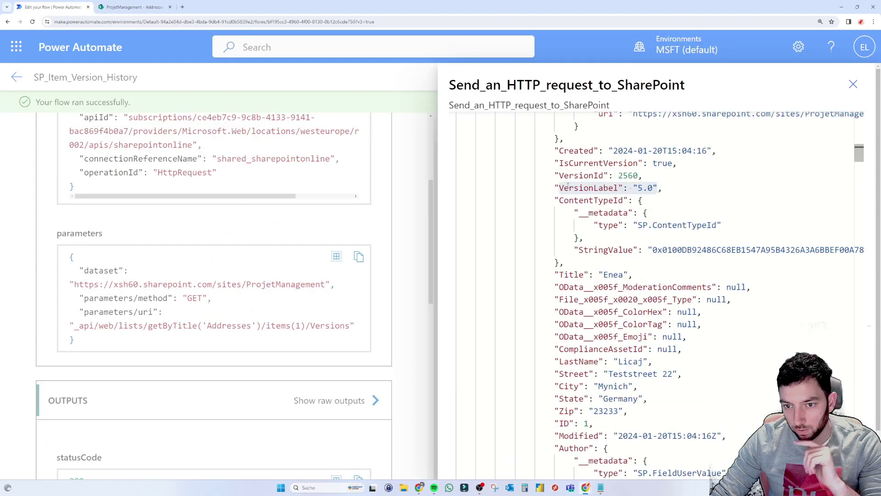
# - Search the HTTP request output for "VersionLabel":, step through all matches against the SharePoint version history, and close the search
pyautogui.moveTo(555, 187); pyautogui.dragTo(628, 187)
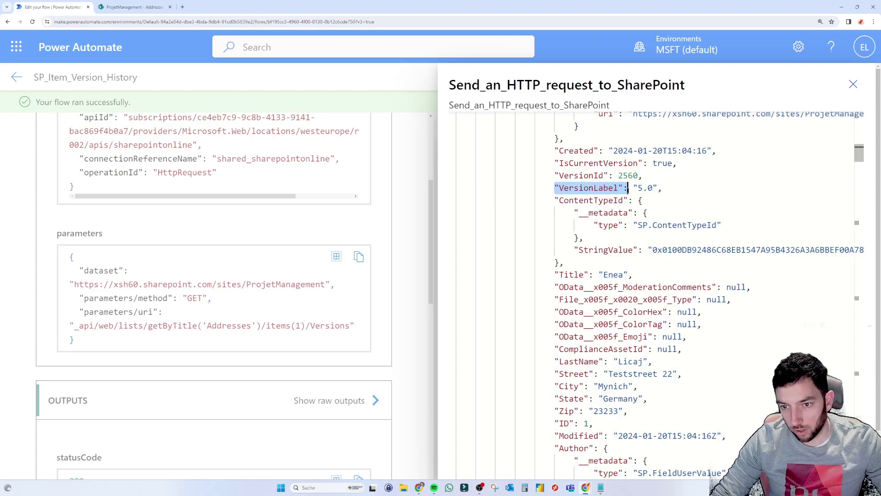
pyautogui.hotkey('ctrl', 'f')
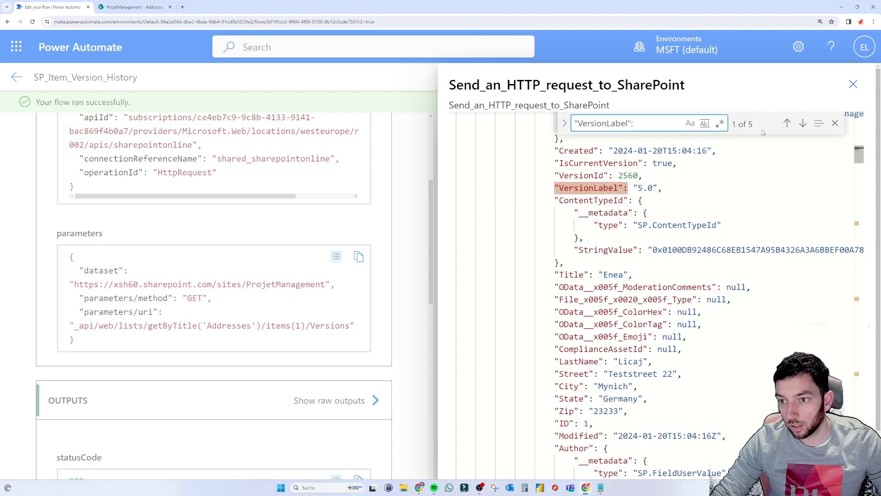
pyautogui.hotkey('ctrl', 'Tab')
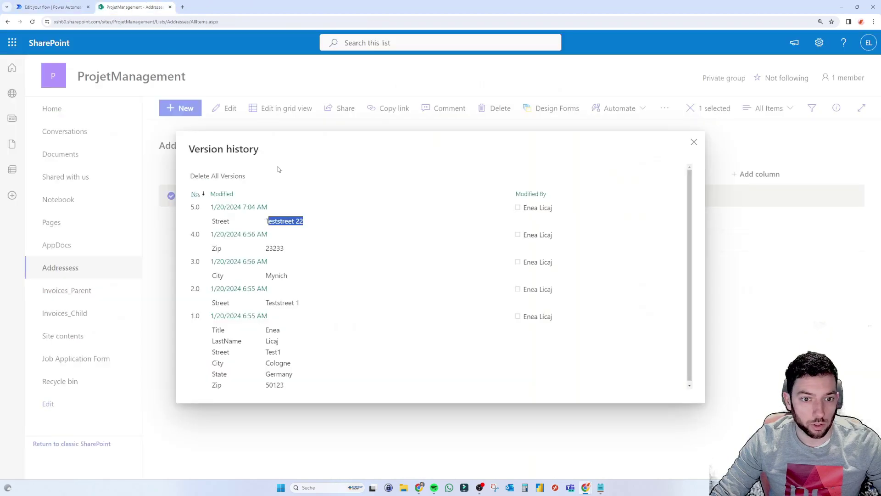
pyautogui.hotkey('ctrl', 'Tab')
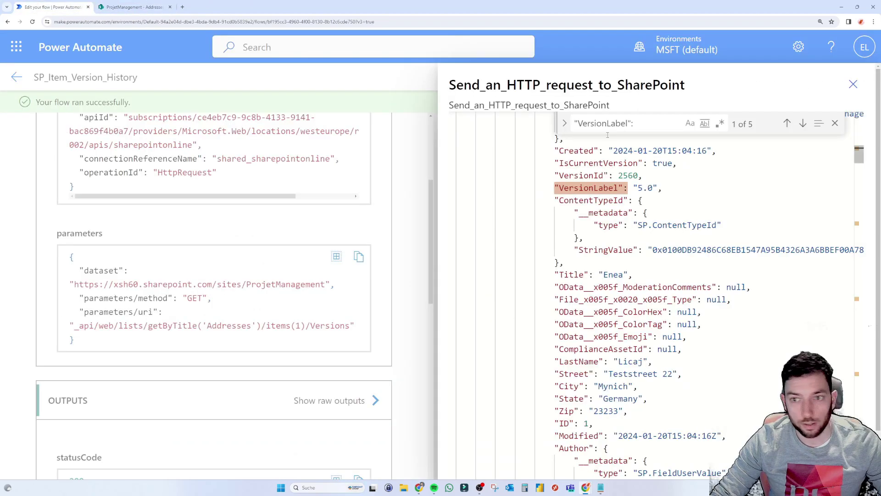
pyautogui.click(803, 124)
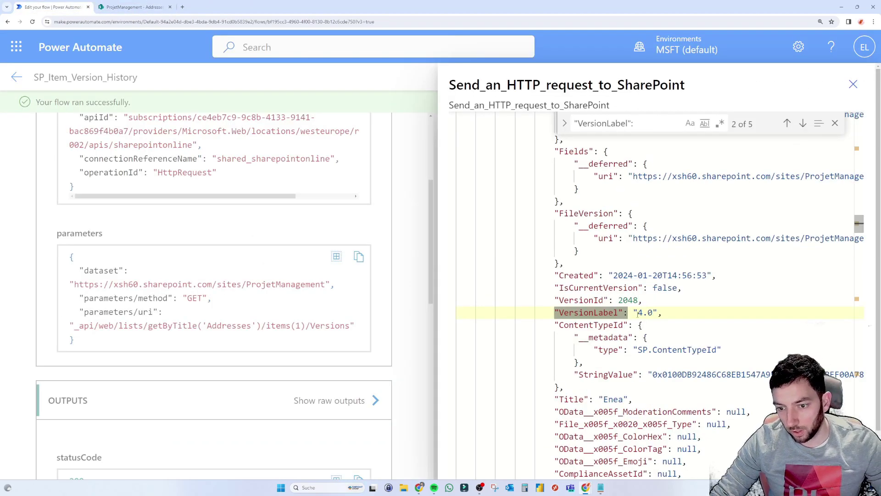
pyautogui.click(803, 124)
pyautogui.click(803, 124)
pyautogui.click(803, 124)
pyautogui.click(803, 124)
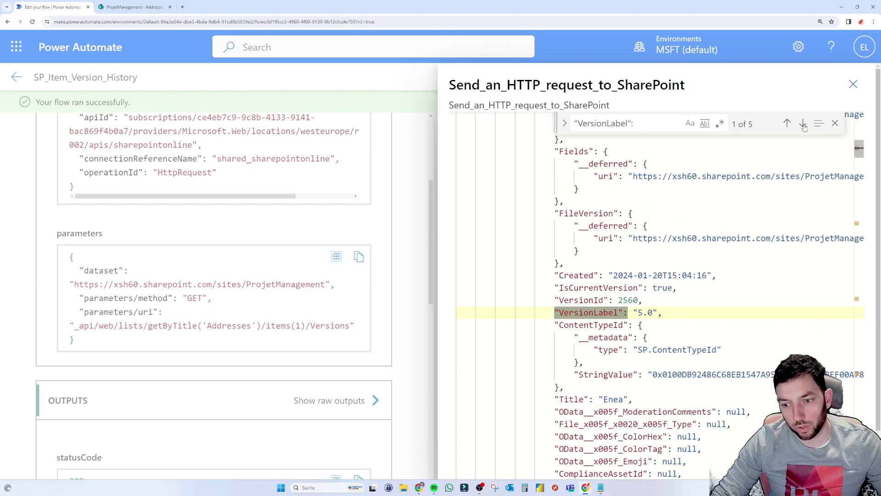
pyautogui.click(835, 123)
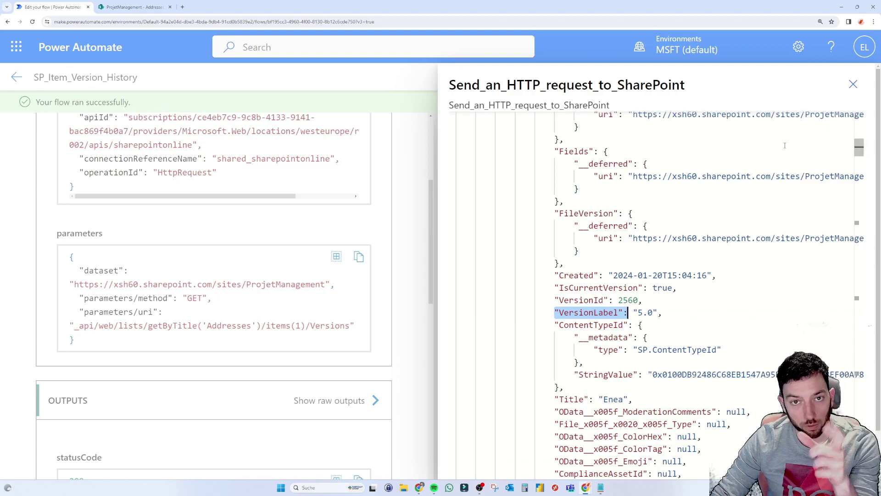
# - Review the remaining fields of the first version entry, close the raw outputs, and bring up the Apply to each loop
pyautogui.scroll(-15, 669, 278)
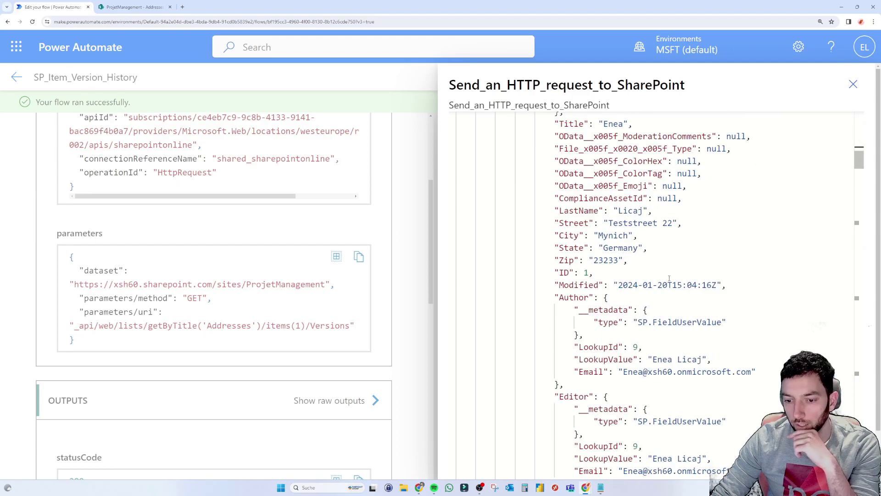
pyautogui.scroll(-10, 669, 279)
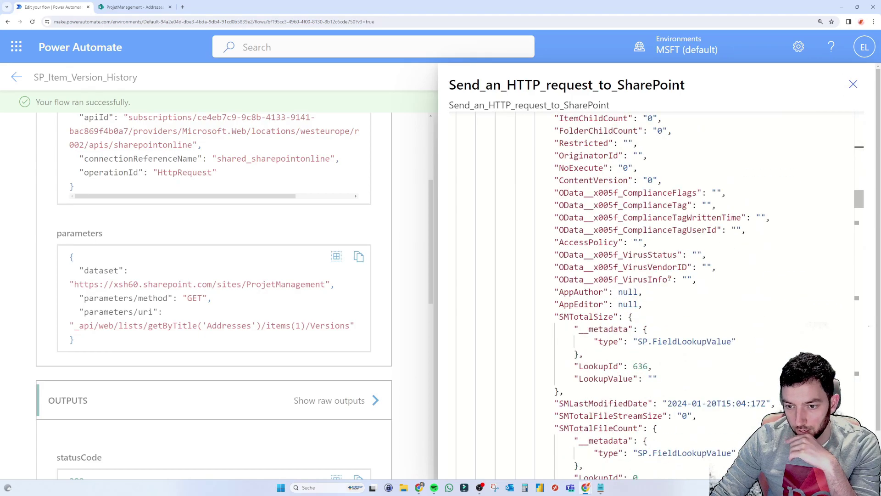
pyautogui.click(853, 84)
pyautogui.scroll(-4, 724, 272)
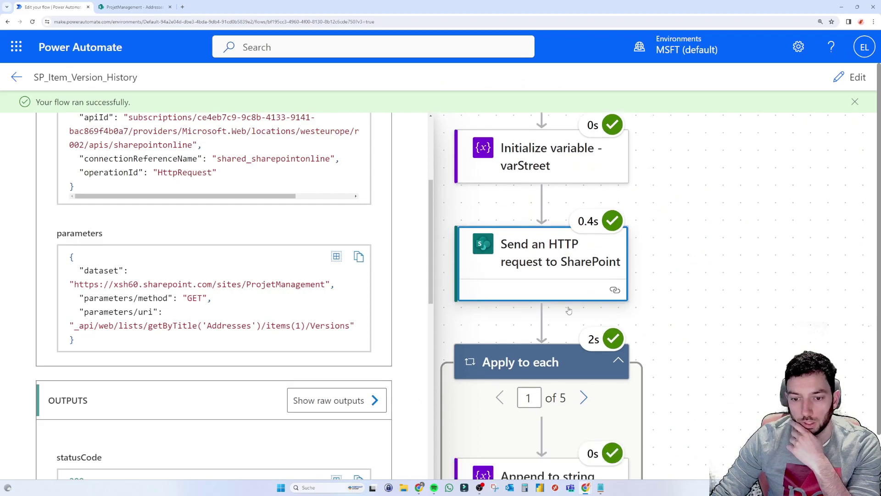
pyautogui.scroll(-2, 724, 273)
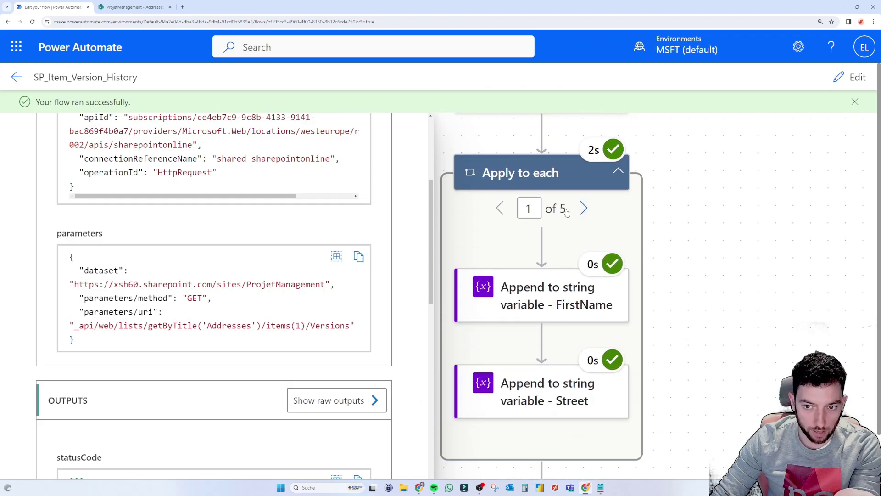
# - Open the FirstName append action in the first loop iteration and inspect the version number and name in its value
pyautogui.click(540, 316)
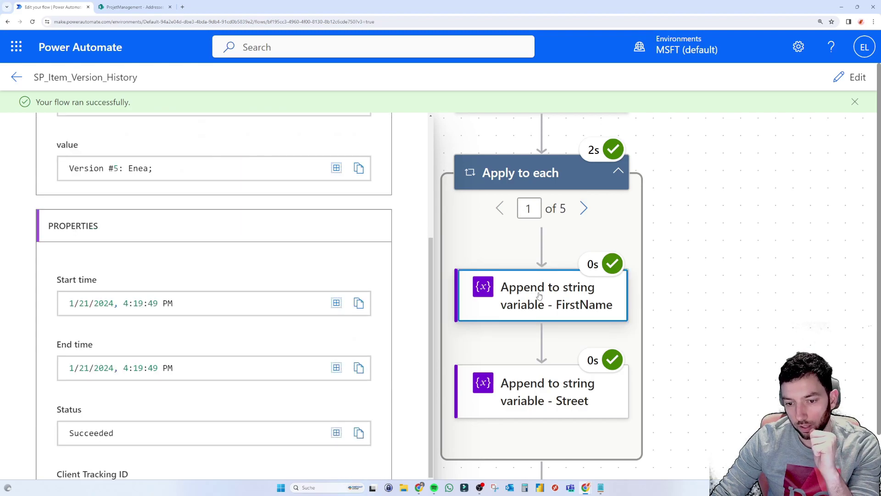
pyautogui.scroll(5, 145, 235)
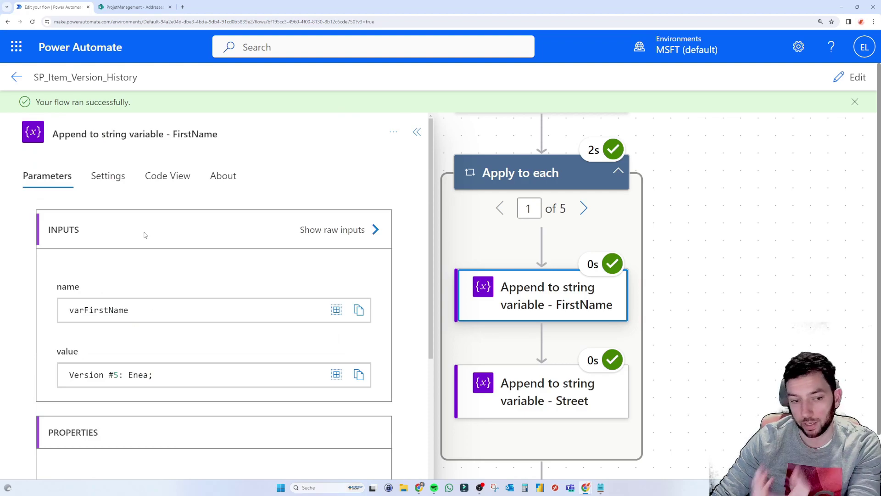
pyautogui.doubleClick(116, 375)
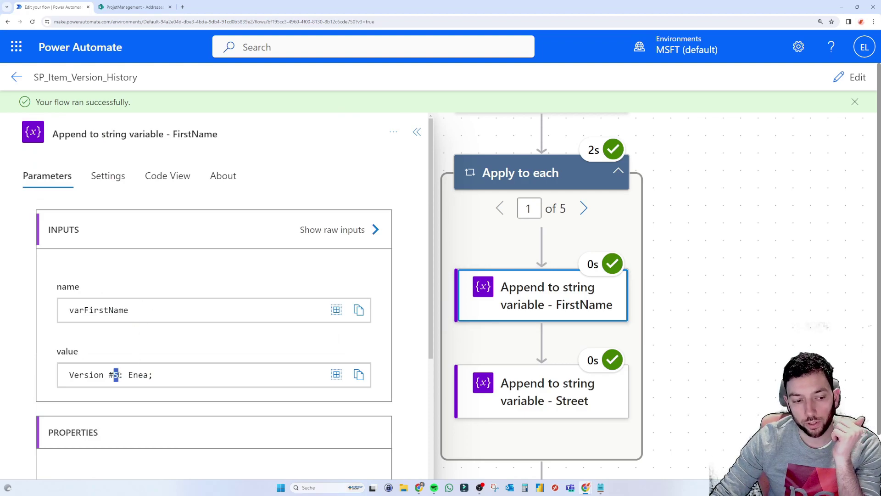
pyautogui.click(118, 375)
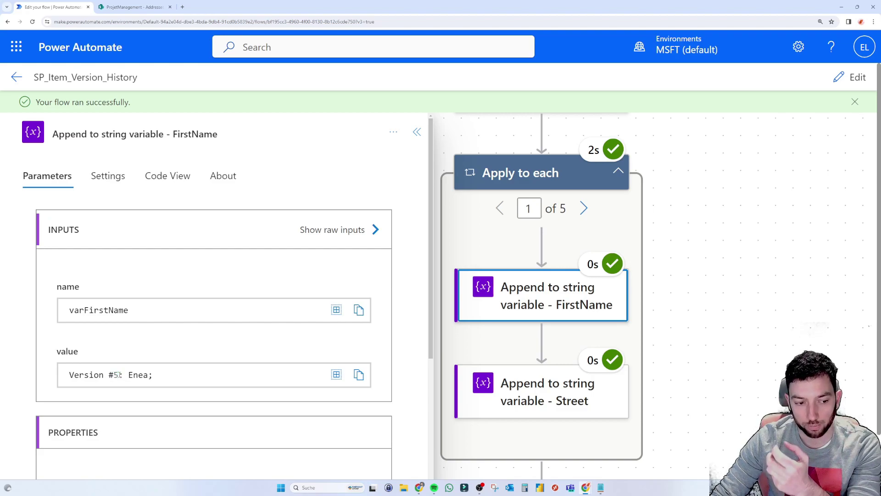
pyautogui.moveTo(69, 376); pyautogui.dragTo(158, 380)
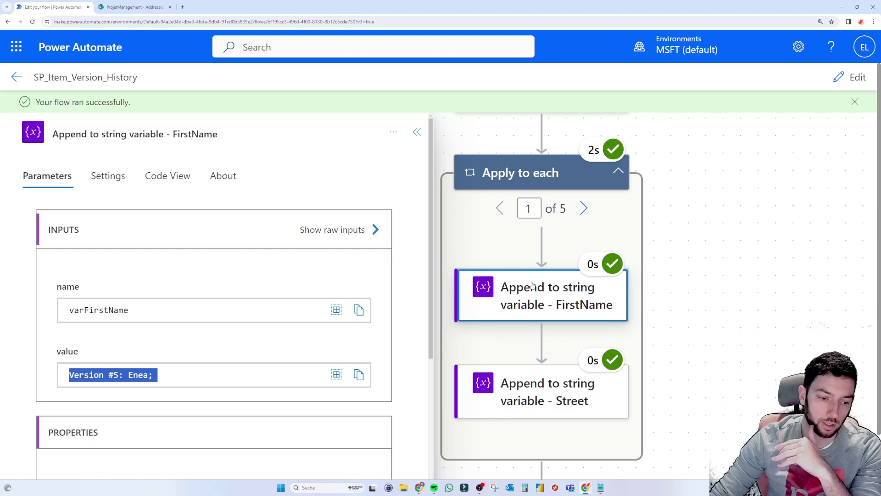
pyautogui.click(107, 379)
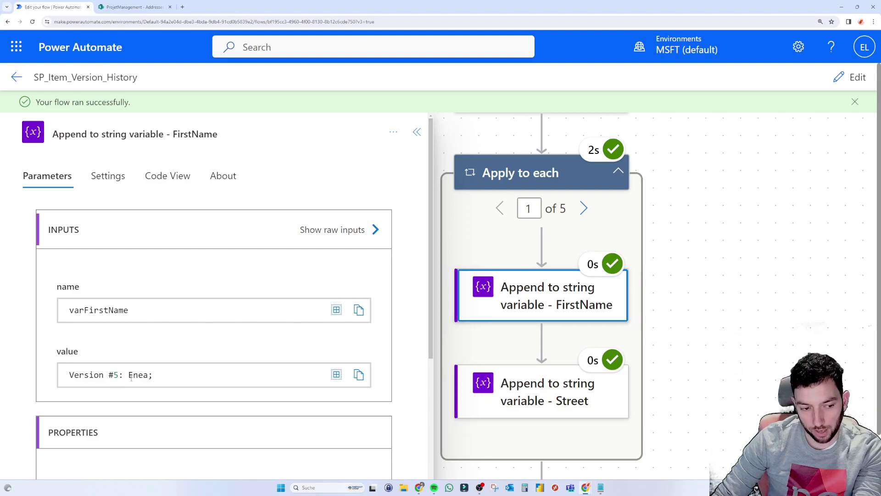
pyautogui.moveTo(129, 375); pyautogui.dragTo(152, 375)
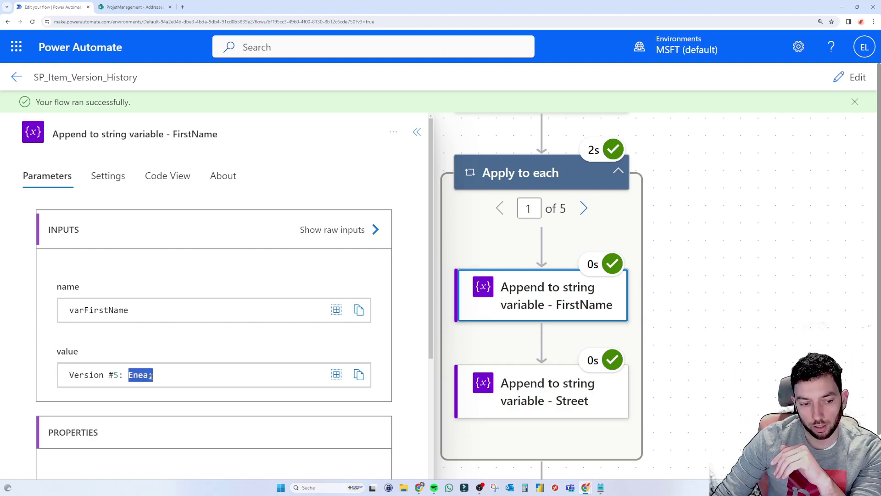
# - Step the loop through to iteration 5 and compare the FirstName value with the Title of version 1.0 in SharePoint
pyautogui.click(584, 208)
pyautogui.click(587, 208)
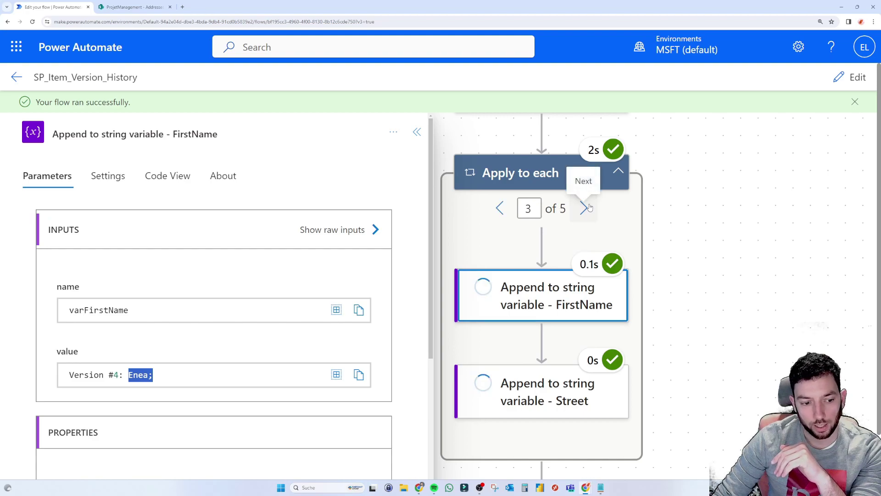
pyautogui.click(584, 207)
pyautogui.click(584, 208)
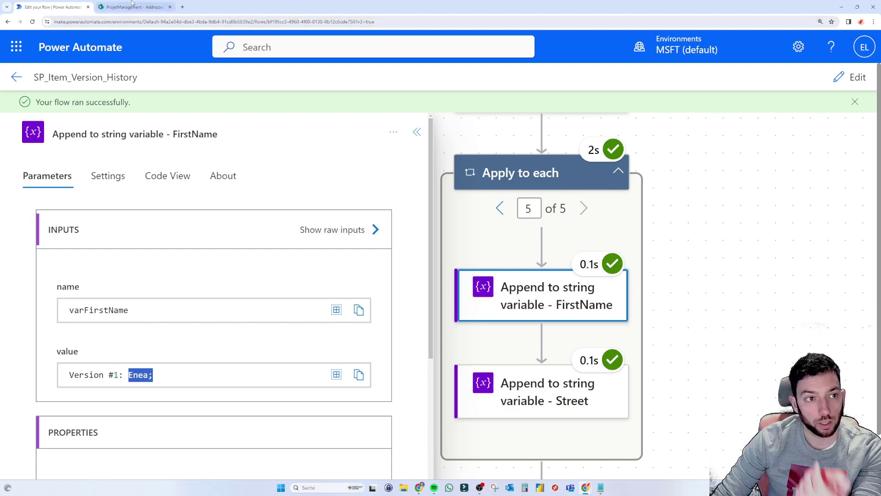
pyautogui.click(132, 7)
pyautogui.doubleClick(268, 326)
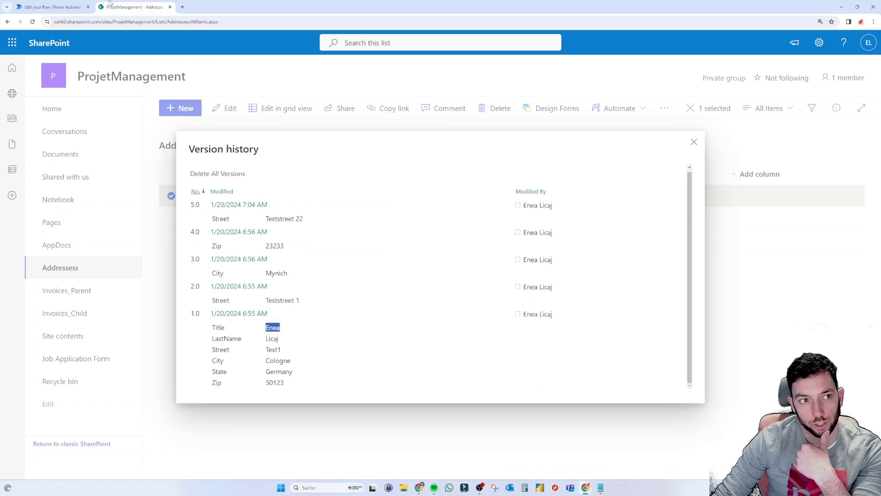
pyautogui.click(73, 3)
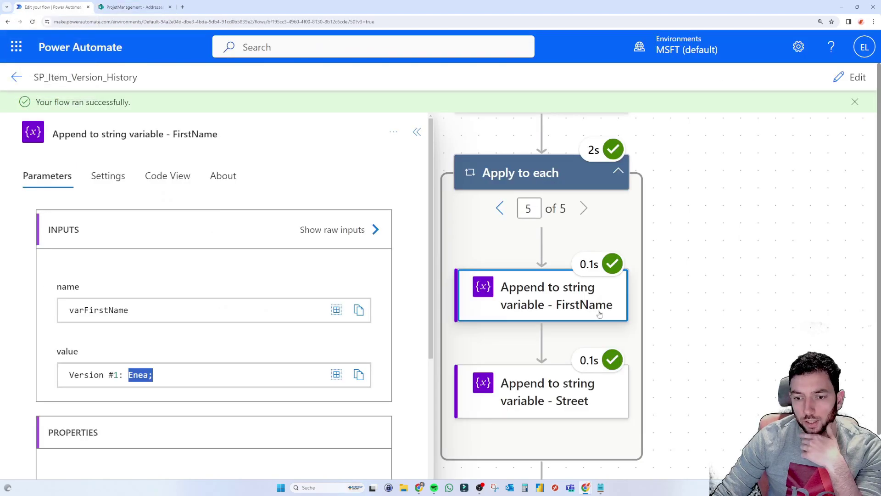
# - Open the Street append action in iteration 5 and inspect the value appended to varStreet
pyautogui.click(566, 399)
pyautogui.scroll(-1, 190, 325)
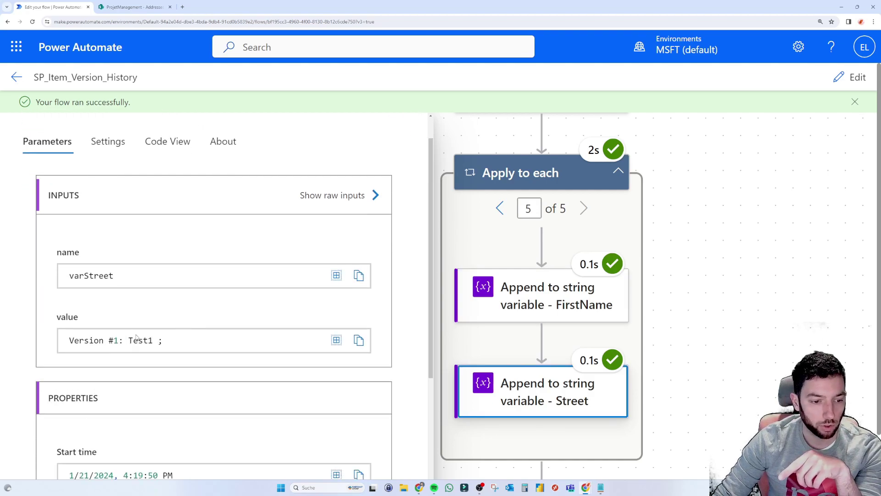
pyautogui.moveTo(130, 340); pyautogui.dragTo(156, 343)
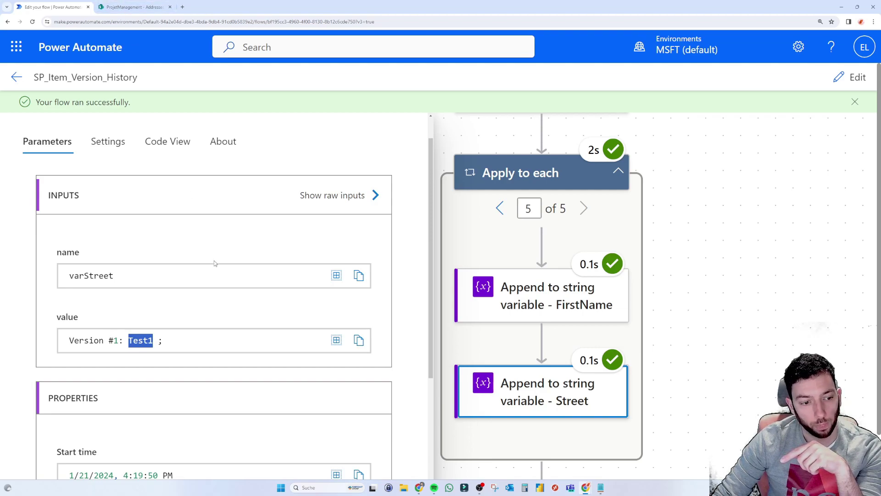
pyautogui.scroll(1, 196, 290)
pyautogui.scroll(-3, 196, 289)
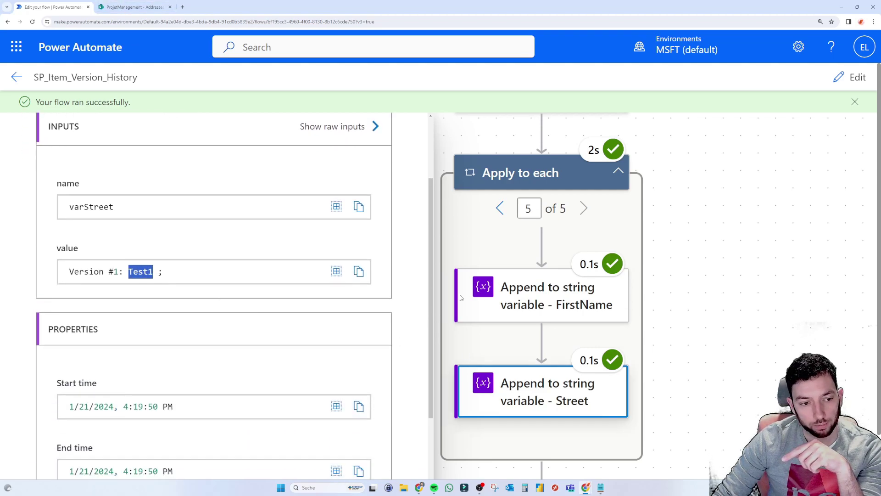
# - Show the FirstName append action again and step the loop back to iteration 1
pyautogui.click(561, 308)
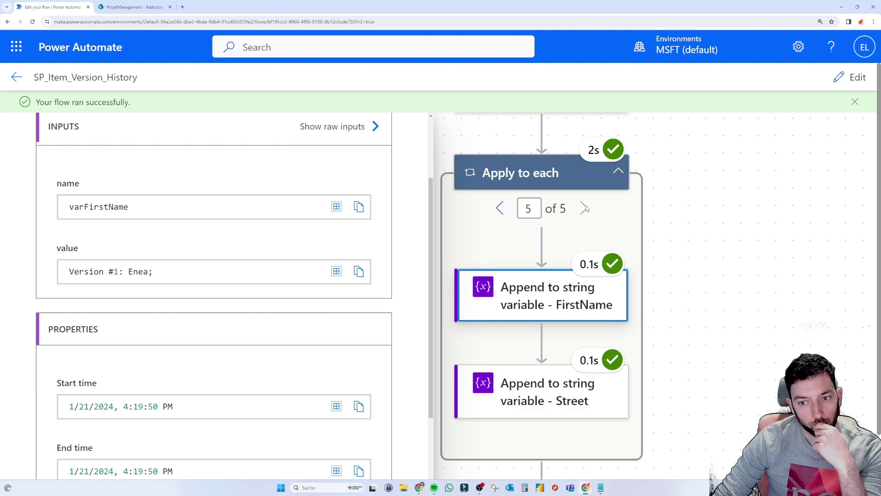
pyautogui.click(499, 209)
pyautogui.click(499, 209)
pyautogui.click(500, 208)
pyautogui.click(500, 209)
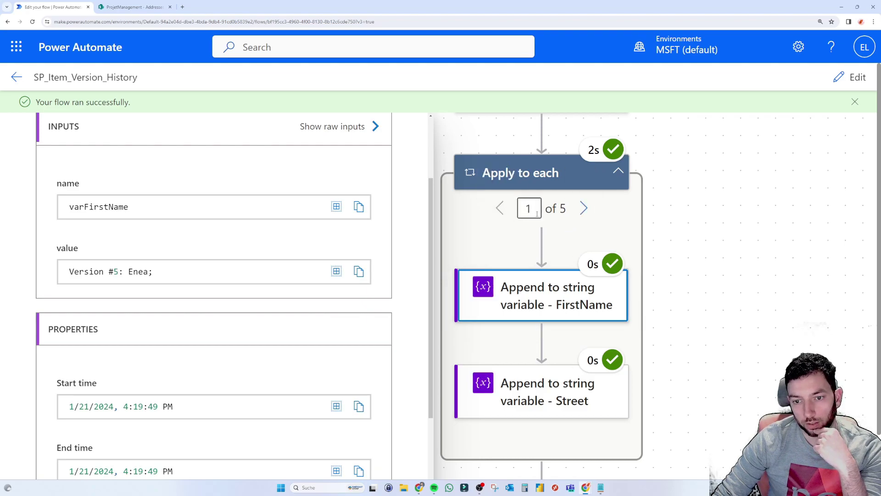
# - Compare the Street append value of iteration 1 with the Street changes in versions 5.0 and 2.0 of the SharePoint history
pyautogui.click(554, 394)
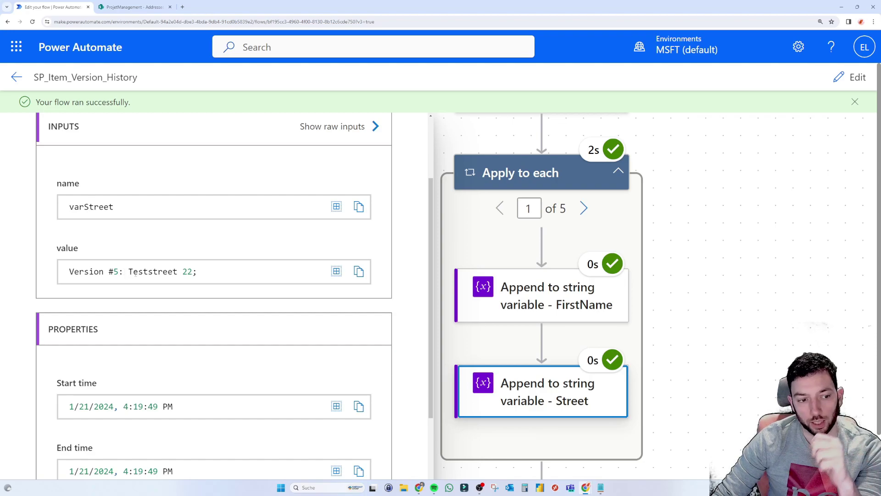
pyautogui.moveTo(129, 271); pyautogui.dragTo(194, 271)
pyautogui.click(133, 7)
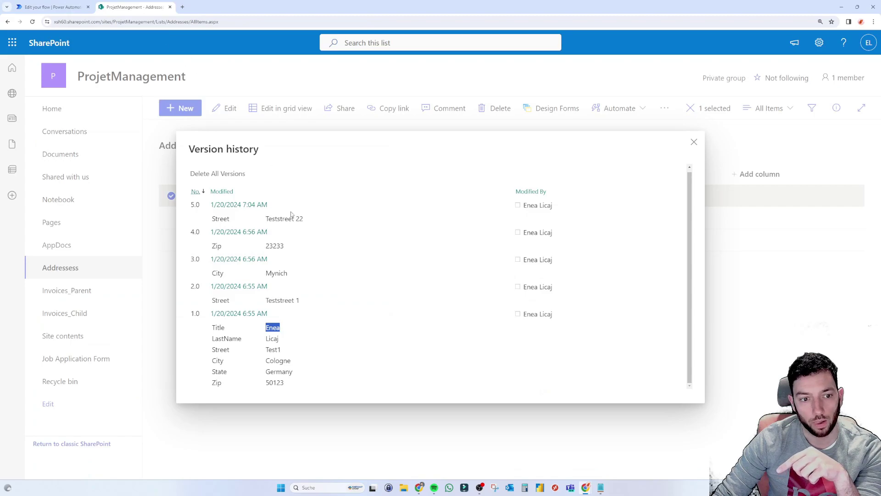
pyautogui.moveTo(266, 222); pyautogui.dragTo(305, 222)
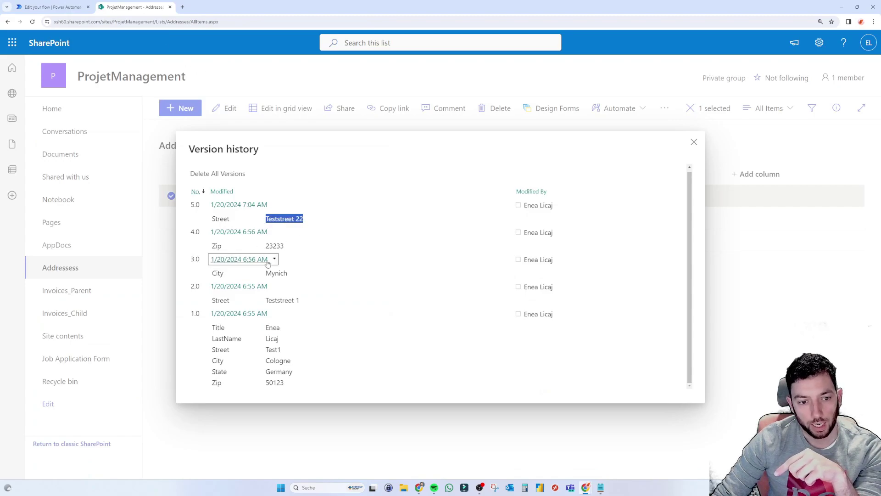
pyautogui.moveTo(188, 290); pyautogui.dragTo(206, 290)
pyautogui.moveTo(264, 301); pyautogui.dragTo(306, 303)
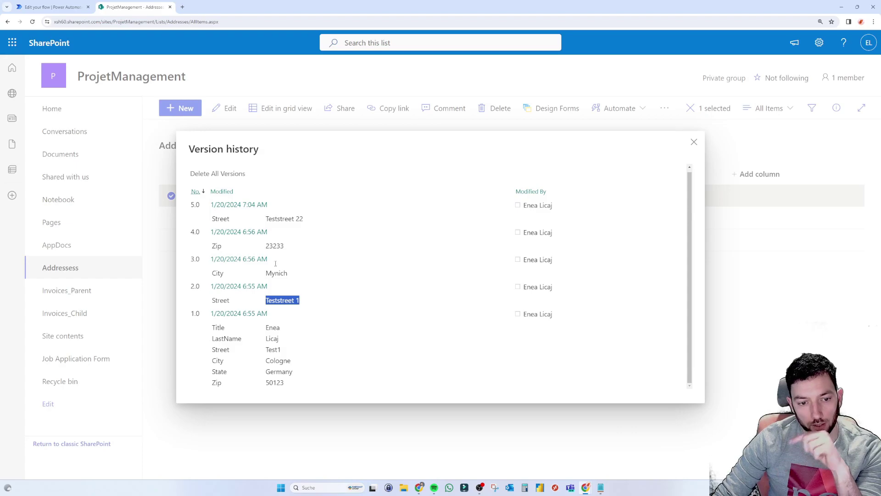
pyautogui.click(66, 5)
# - Step the Street append action forward to iteration 5 and check the version number in its value
pyautogui.click(584, 209)
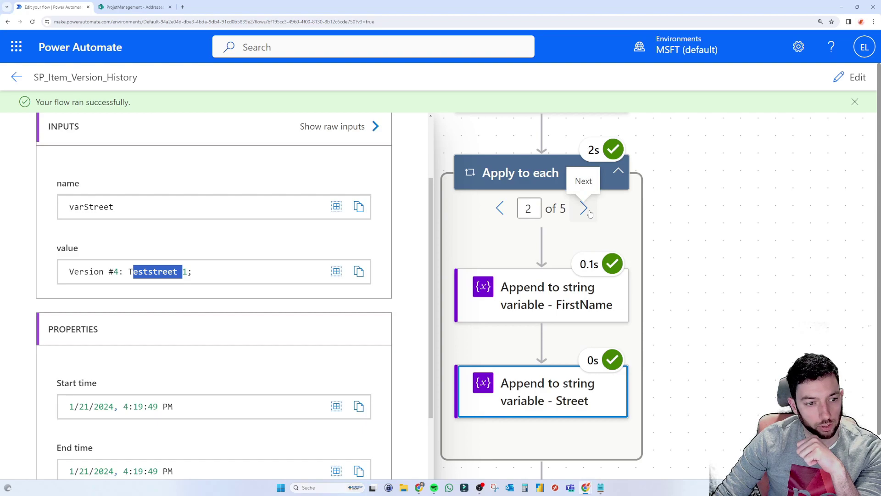
pyautogui.doubleClick(588, 211)
pyautogui.click(589, 211)
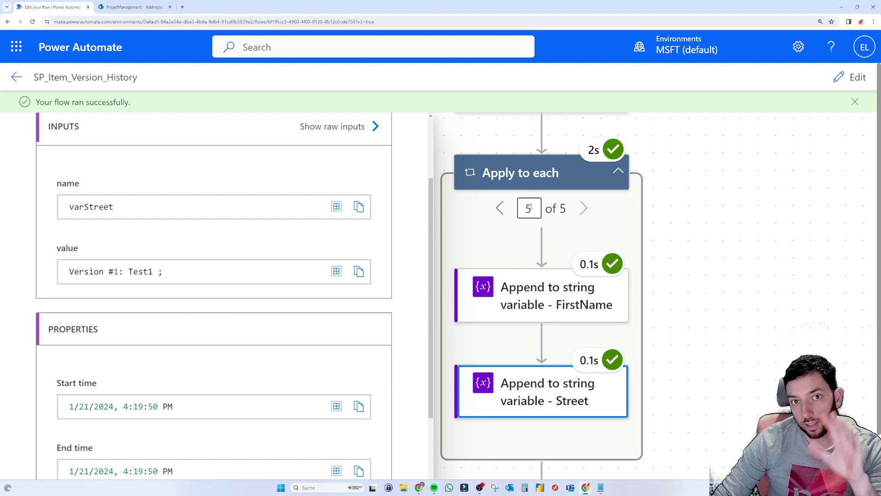
pyautogui.moveTo(93, 271); pyautogui.dragTo(118, 272)
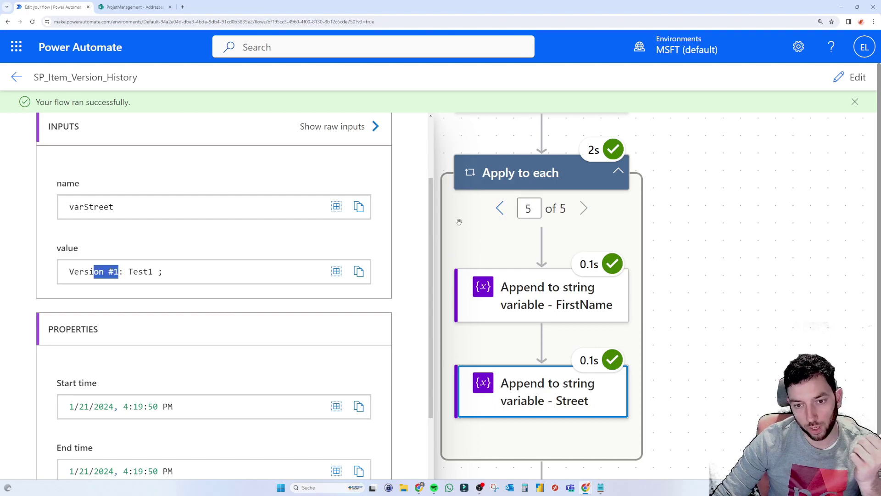
# - Check the Street values of versions 1.0 and 2.0 in the SharePoint version history, then return to the flow run
pyautogui.click(133, 6)
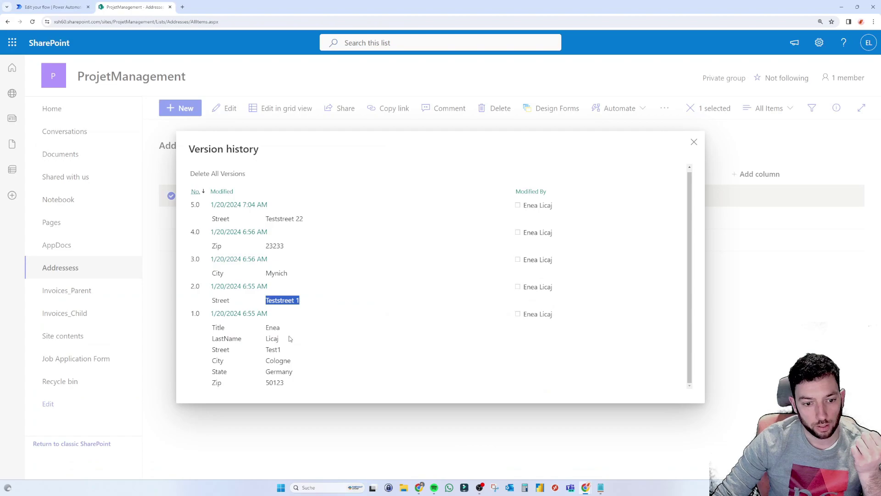
pyautogui.moveTo(266, 350); pyautogui.dragTo(293, 351)
pyautogui.click(280, 305)
pyautogui.moveTo(267, 300); pyautogui.dragTo(303, 305)
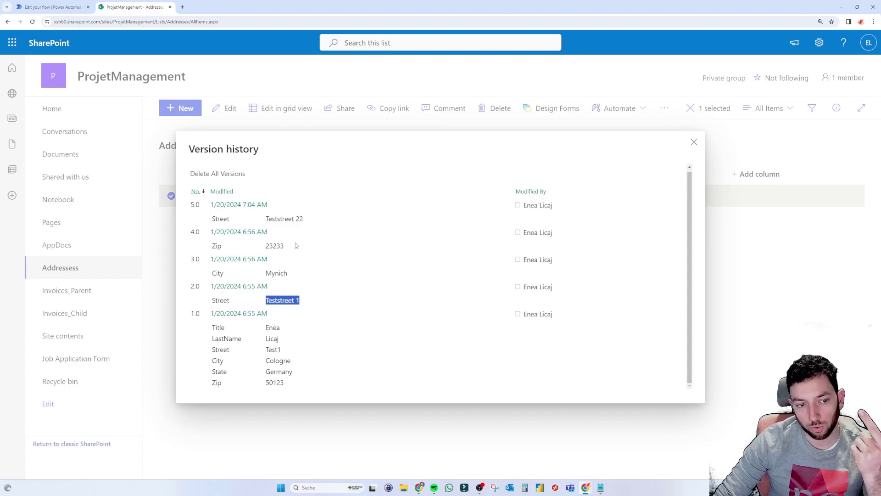
pyautogui.click(50, 7)
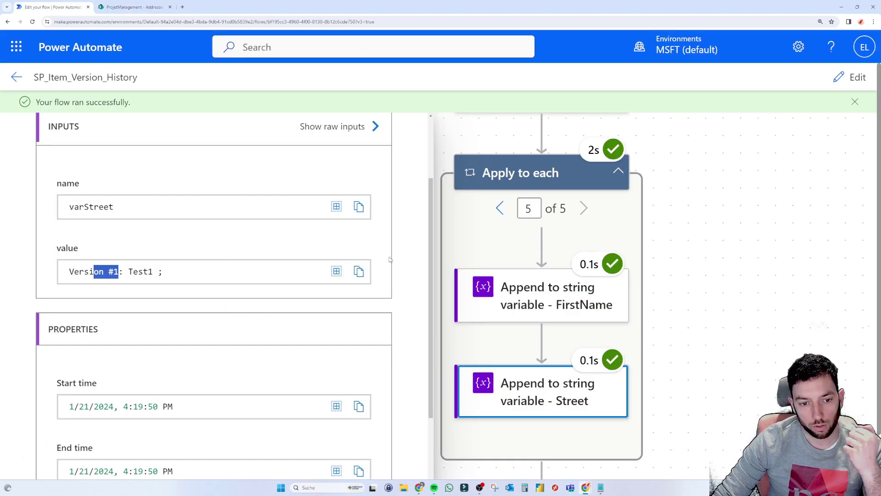
# - Step the loop back from iteration 5 to iteration 1, inspecting the Street append value along the way
pyautogui.click(500, 207)
pyautogui.moveTo(138, 271); pyautogui.dragTo(187, 272)
pyautogui.click(500, 208)
pyautogui.click(501, 209)
pyautogui.moveTo(133, 271); pyautogui.dragTo(207, 281)
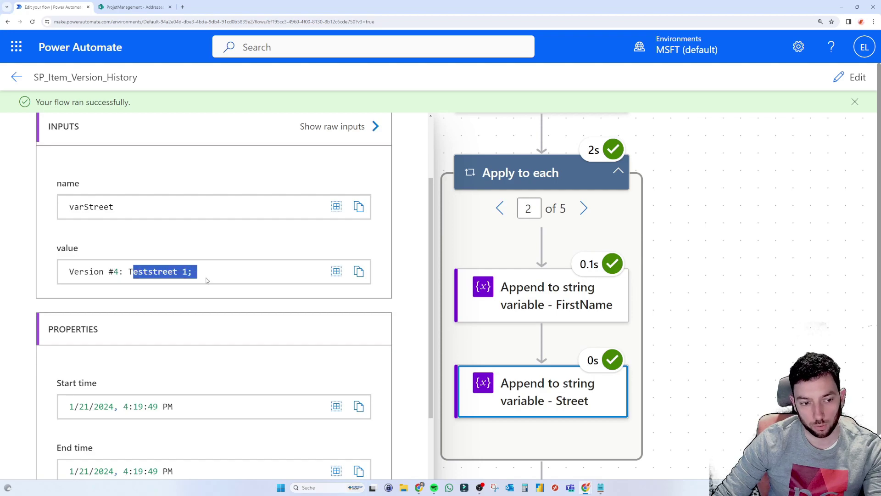
pyautogui.click(500, 208)
pyautogui.moveTo(133, 271); pyautogui.dragTo(197, 272)
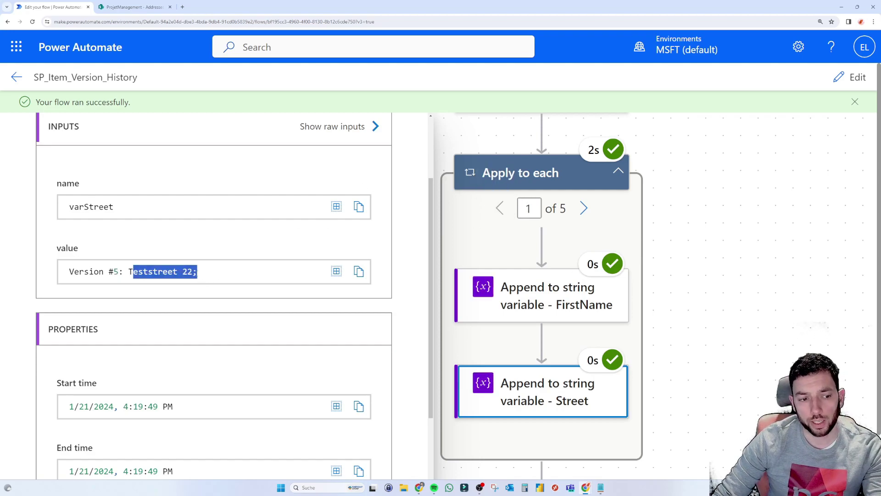
# - Check the Street value of version 5.0 in the SharePoint history against iteration 1 and return to the flow run
pyautogui.click(166, 7)
pyautogui.moveTo(262, 221); pyautogui.dragTo(330, 220)
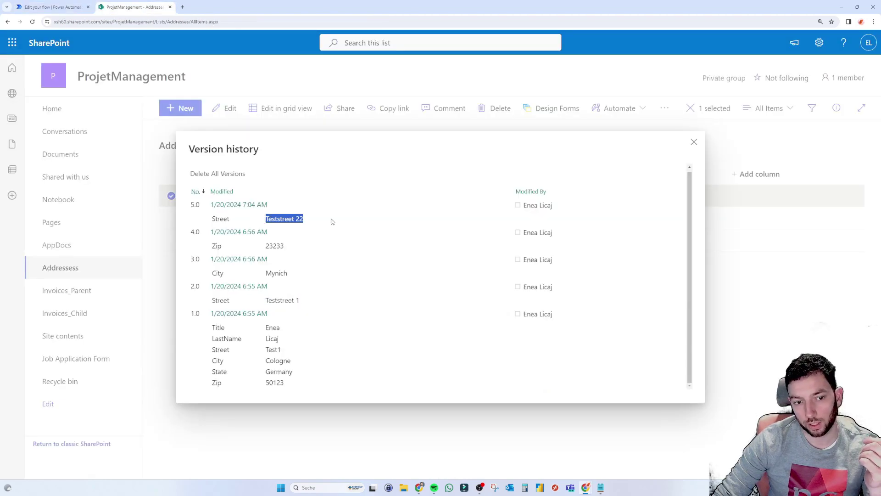
pyautogui.click(68, 7)
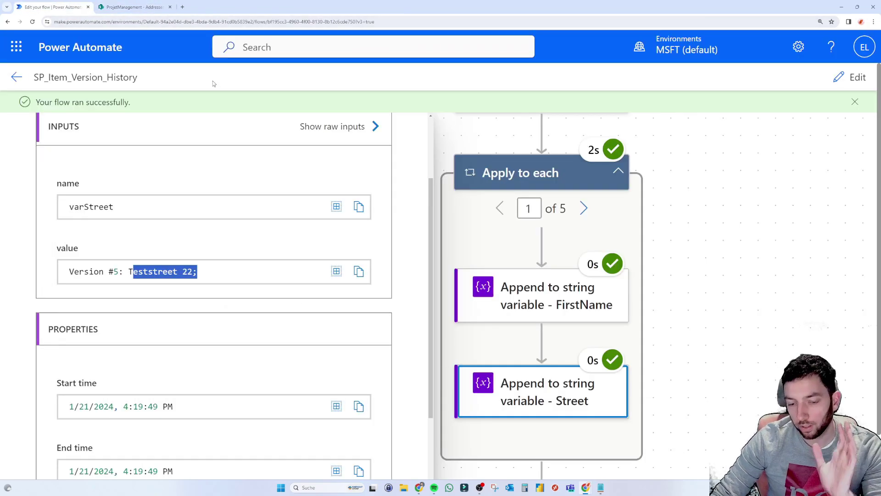
pyautogui.click(290, 236)
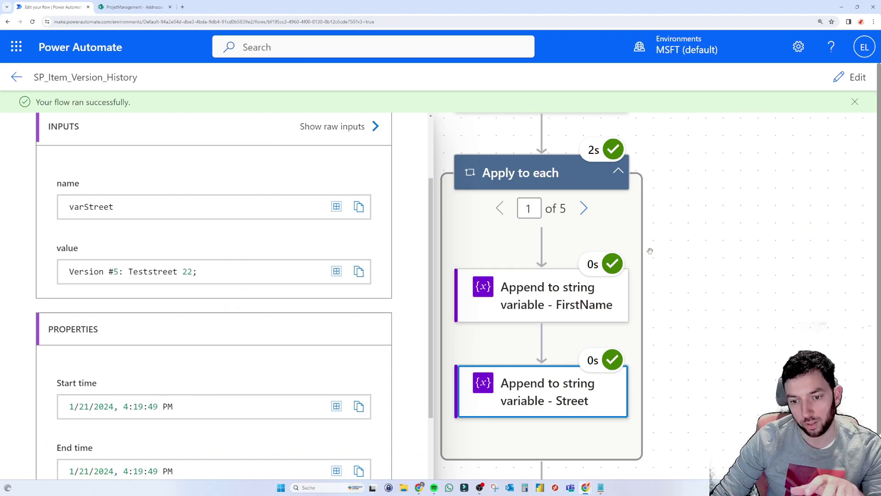
# - Inspect the Compose Street action's inputs and outputs below the loop, checking the combined Street values of all versions
pyautogui.scroll(-5, 650, 251)
pyautogui.scroll(-3, 651, 251)
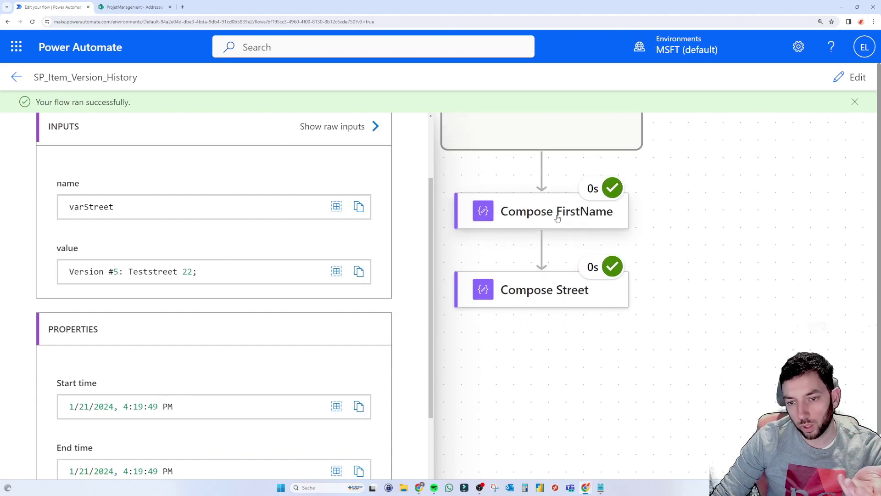
pyautogui.click(554, 290)
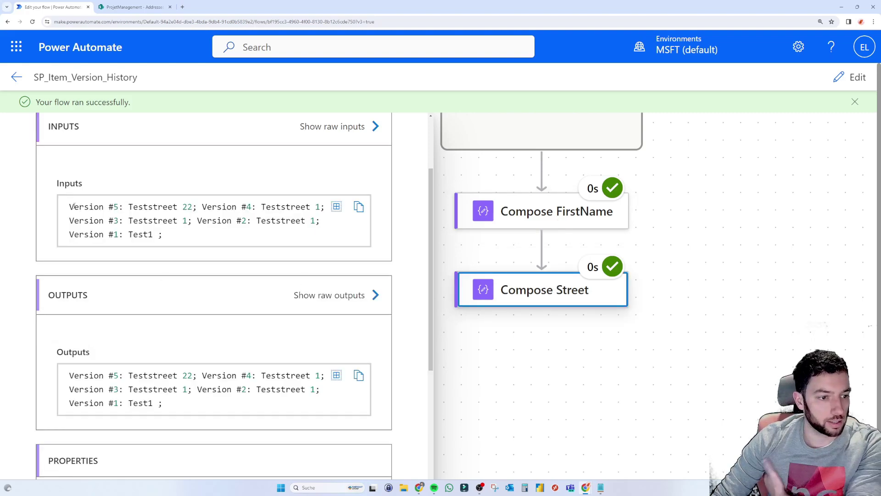
pyautogui.moveTo(108, 207); pyautogui.dragTo(311, 208)
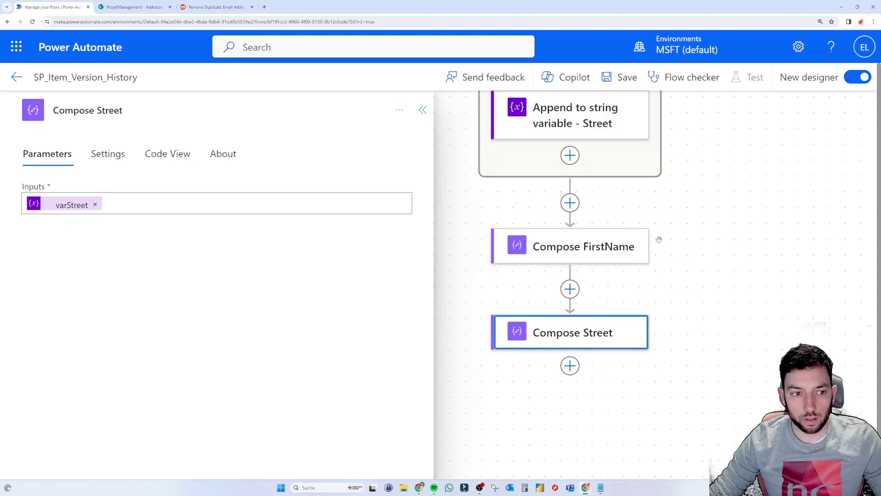
# - Review the flow's structure in the designer from the Compose actions back up to the item created or modified trigger
pyautogui.scroll(3, 467, 179)
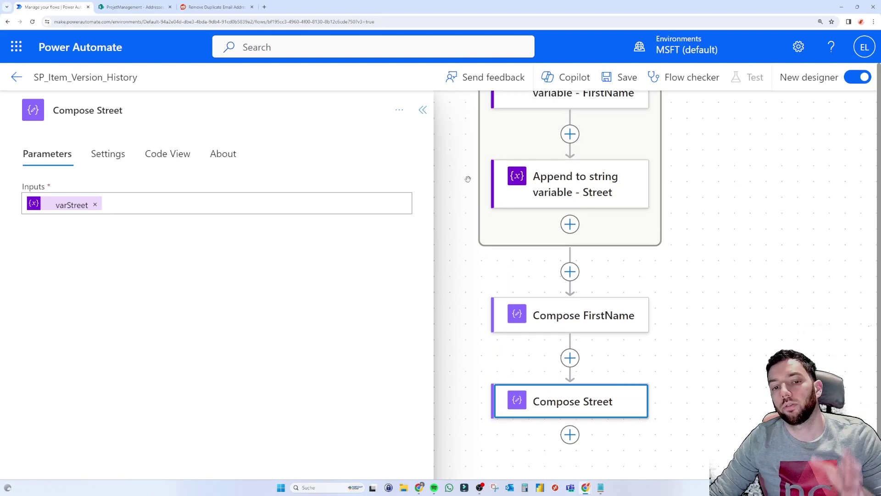
pyautogui.scroll(7, 468, 179)
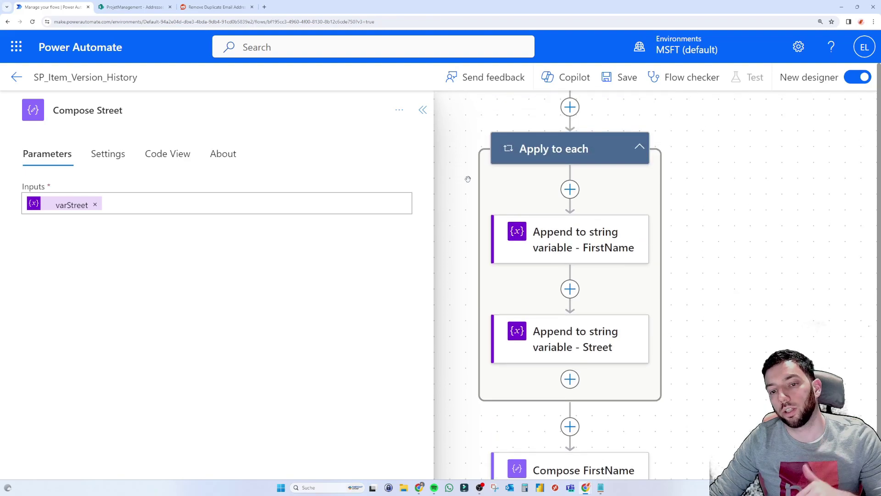
pyautogui.scroll(-4, 468, 179)
pyautogui.scroll(15, 468, 179)
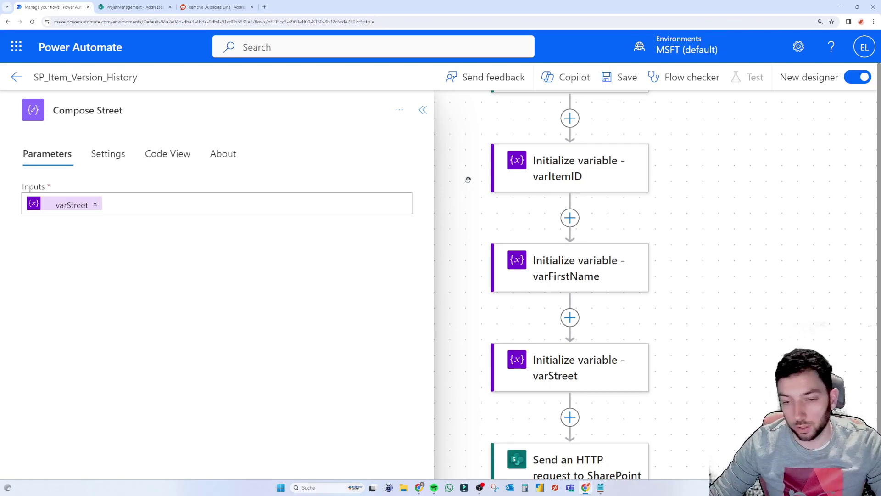
pyautogui.scroll(9, 468, 179)
pyautogui.scroll(-12, 467, 179)
pyautogui.scroll(5, 468, 179)
pyautogui.scroll(4, 467, 179)
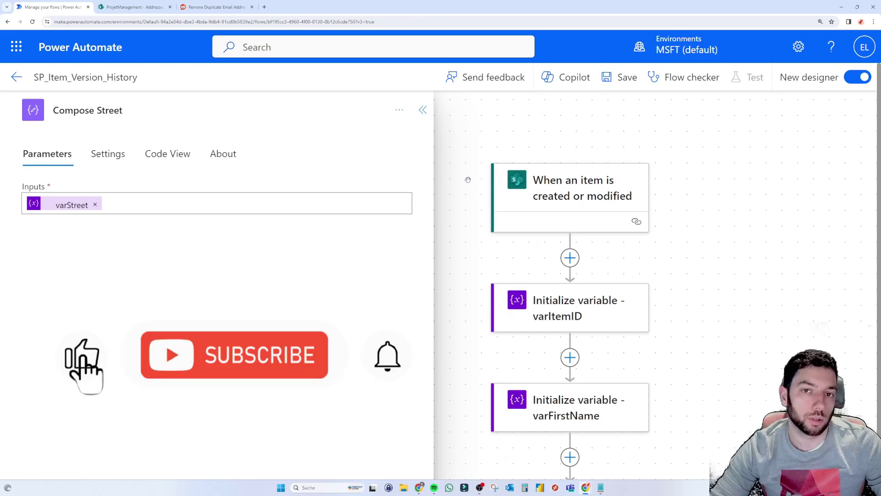